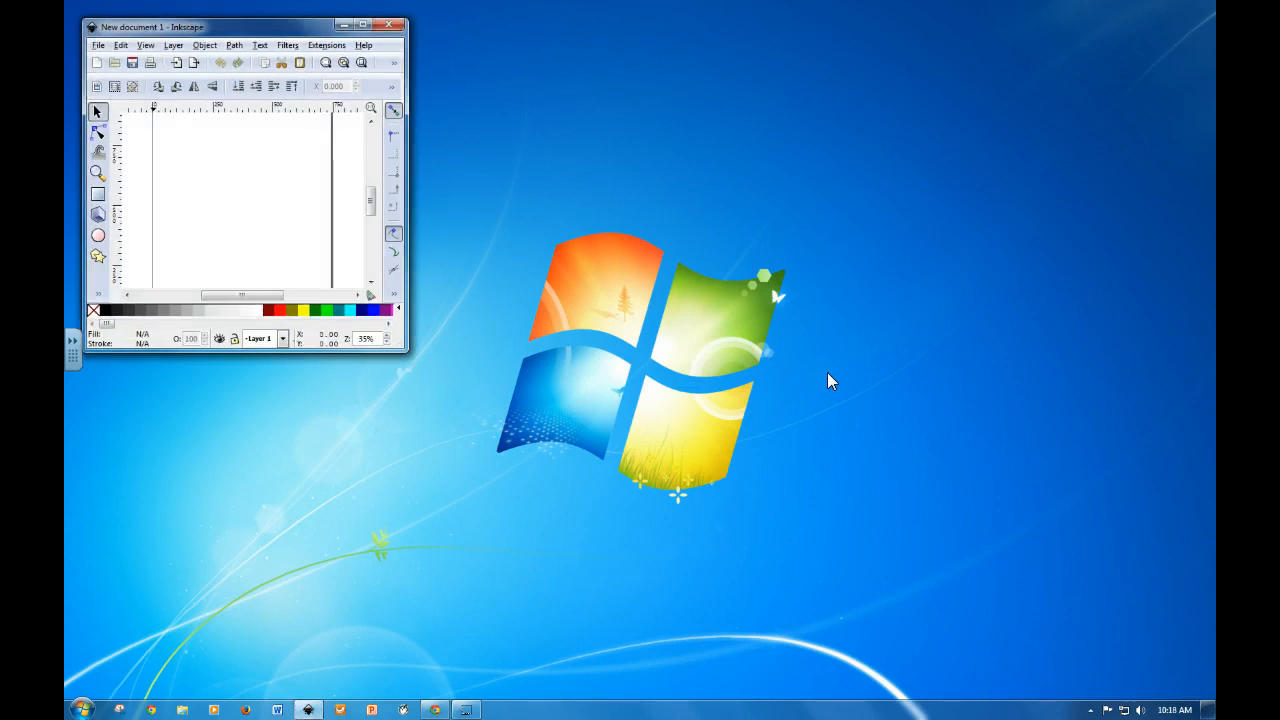
Maximize the Inkscape window so the blank New document 1 fills the screen
left_click(363, 24)
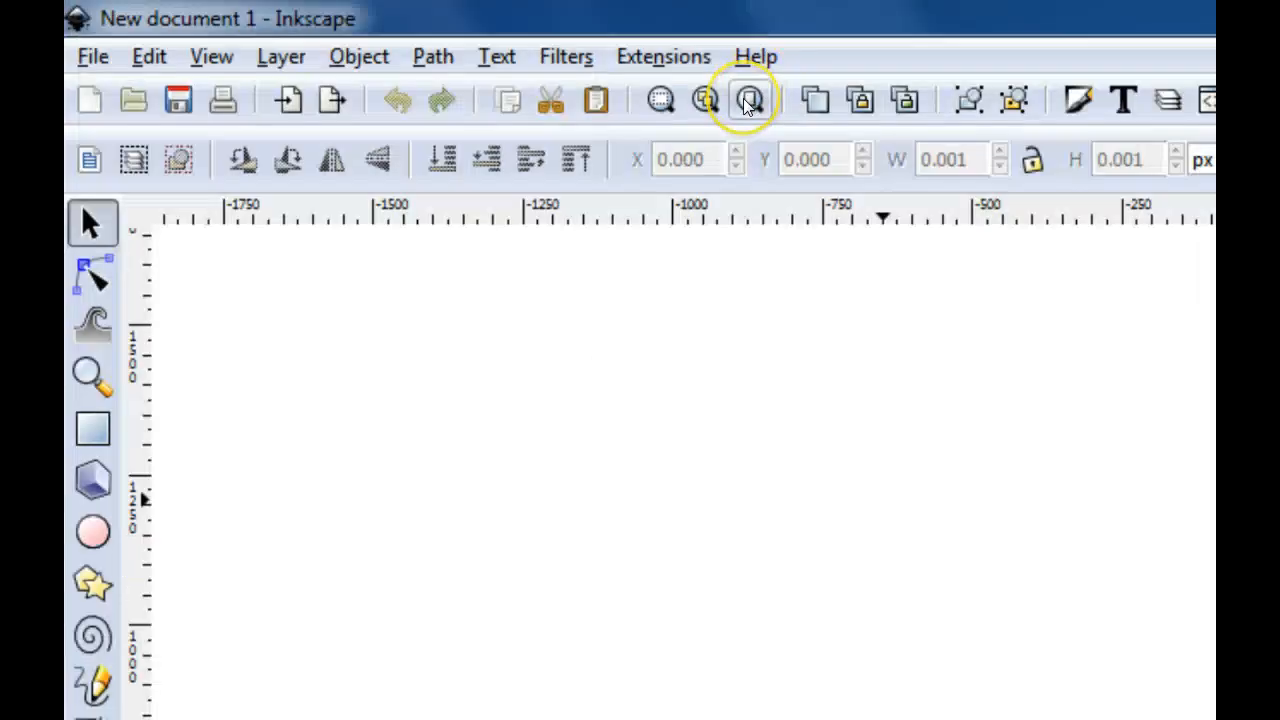
Fit the page in view and type 'Your' as a text heading near the page top
left_click(339, 40)
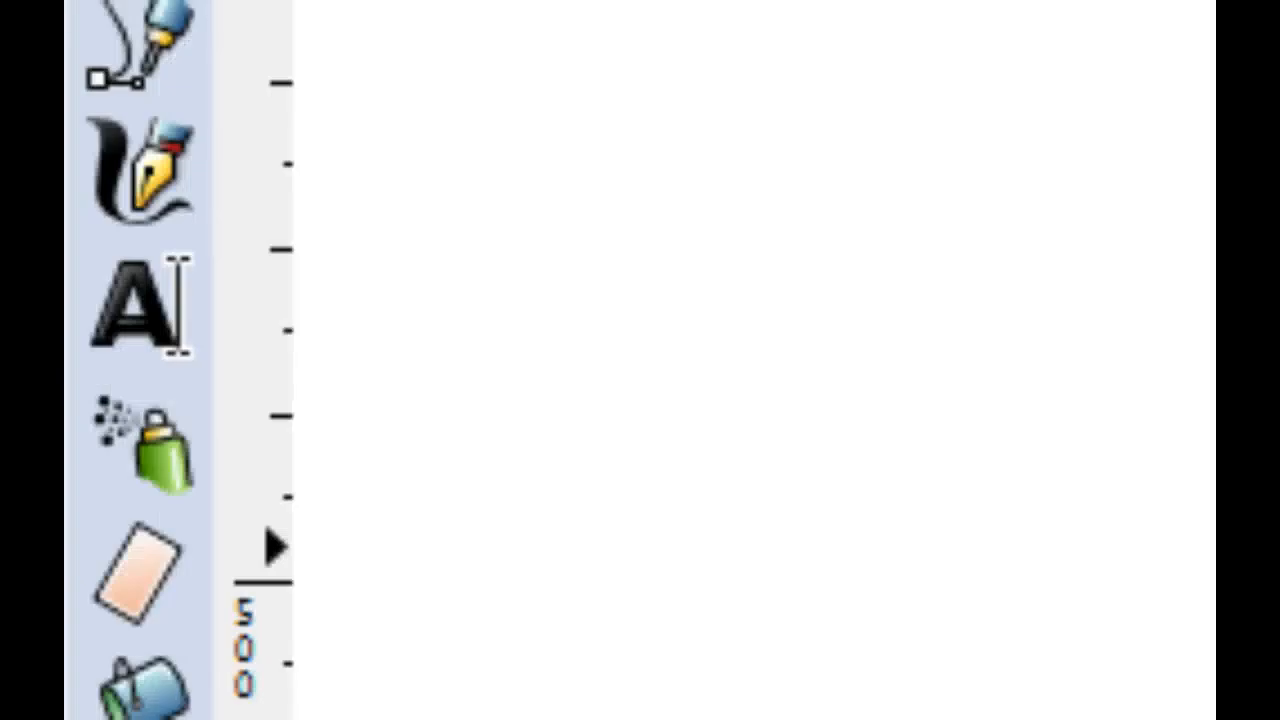
left_click(79, 344)
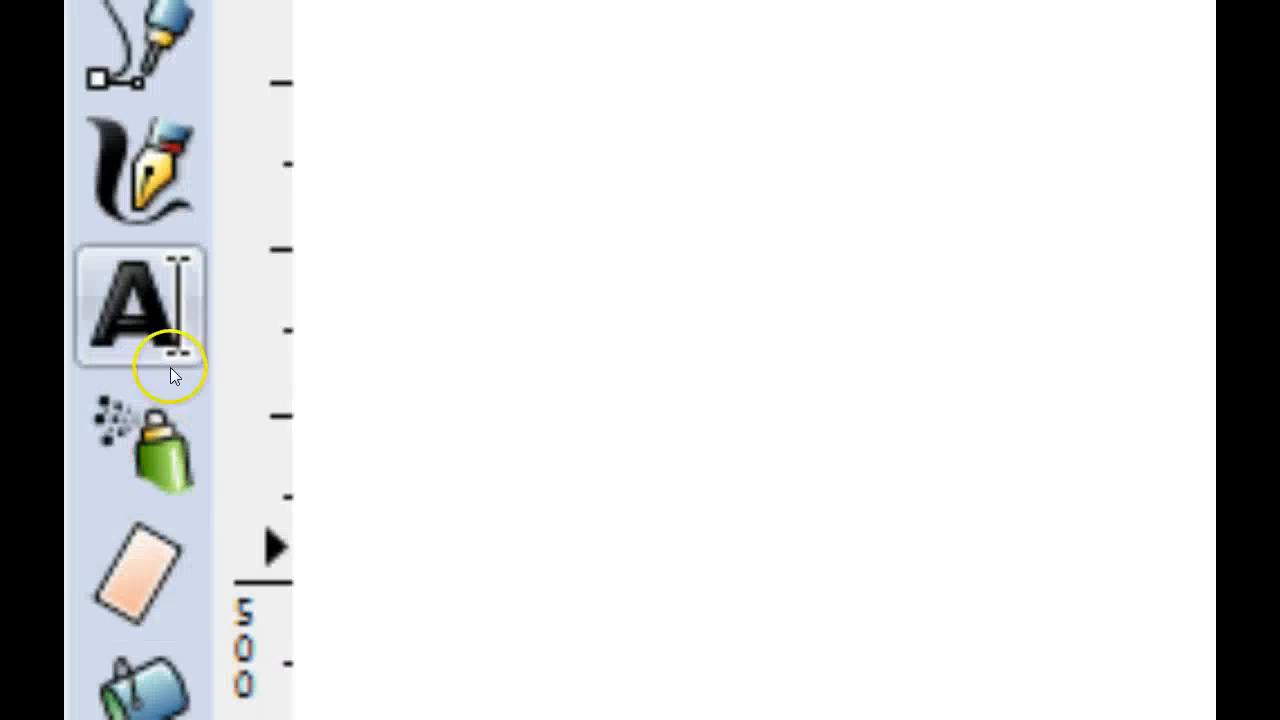
left_click(148, 322)
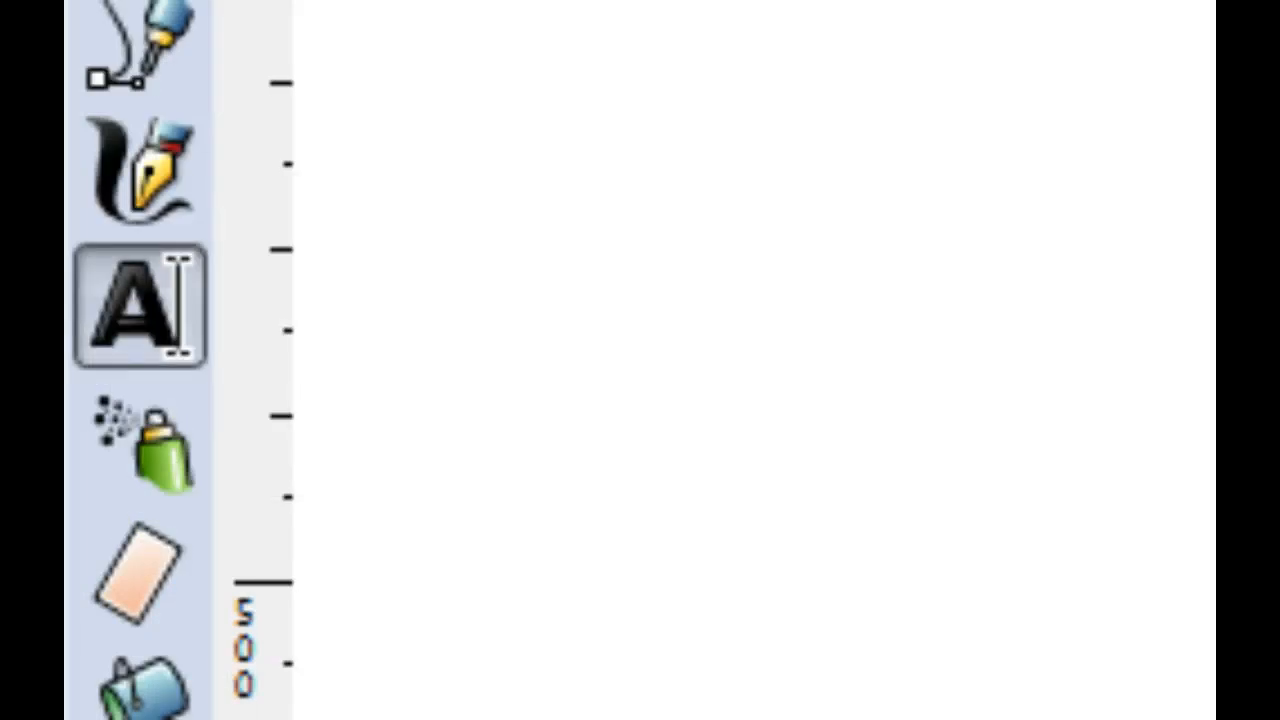
left_click(634, 194)
type("Your")
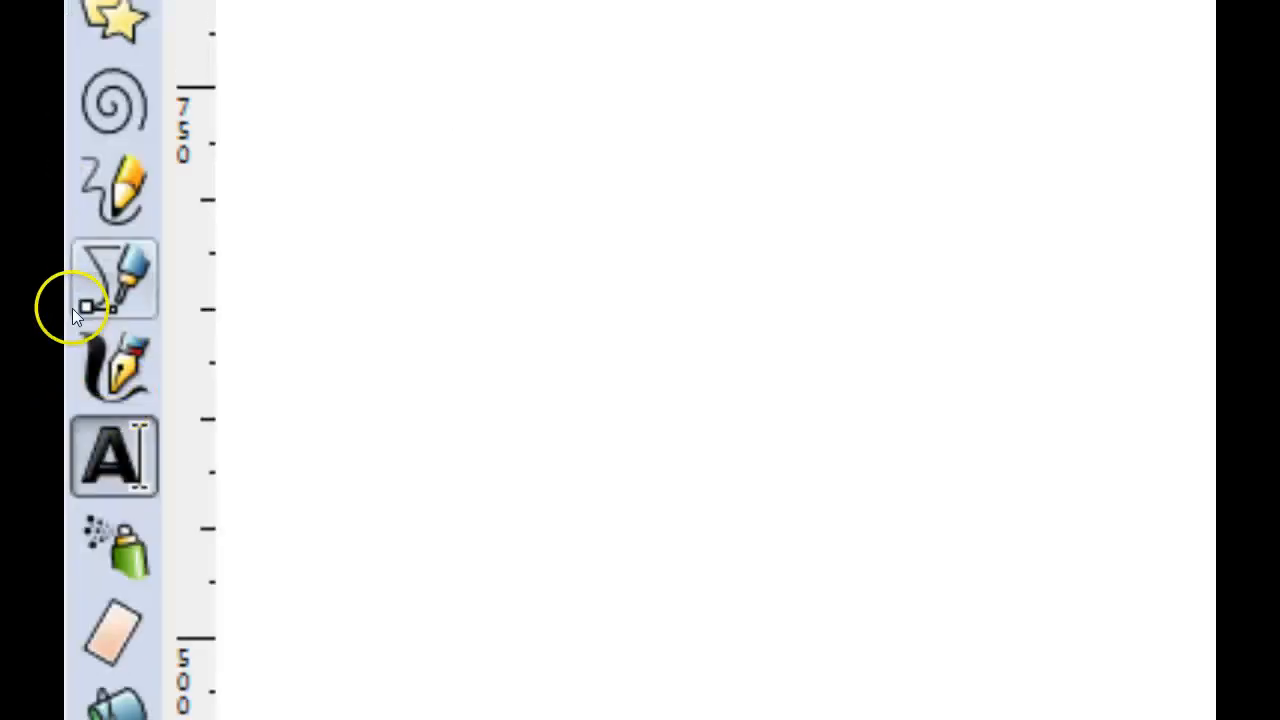
Draw a closed straight-edged triangle below the text with the Bezier tool
left_click(106, 281)
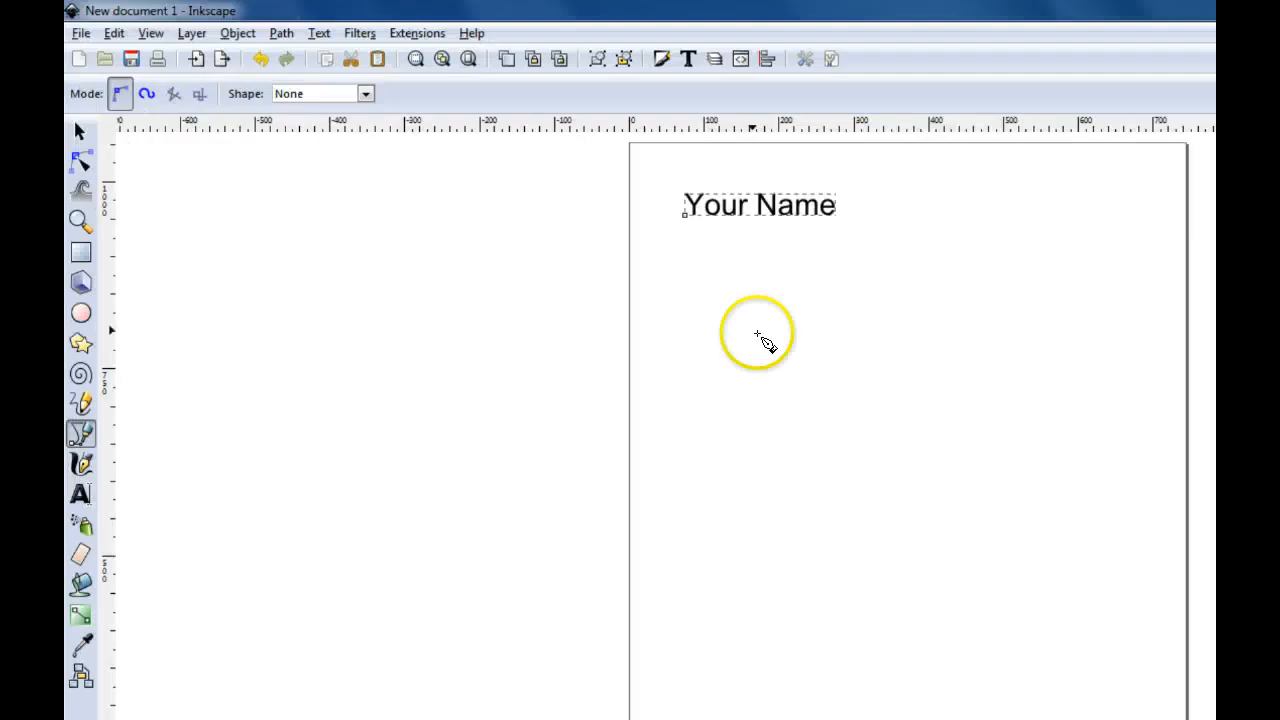
left_click(722, 303)
left_click(1063, 303)
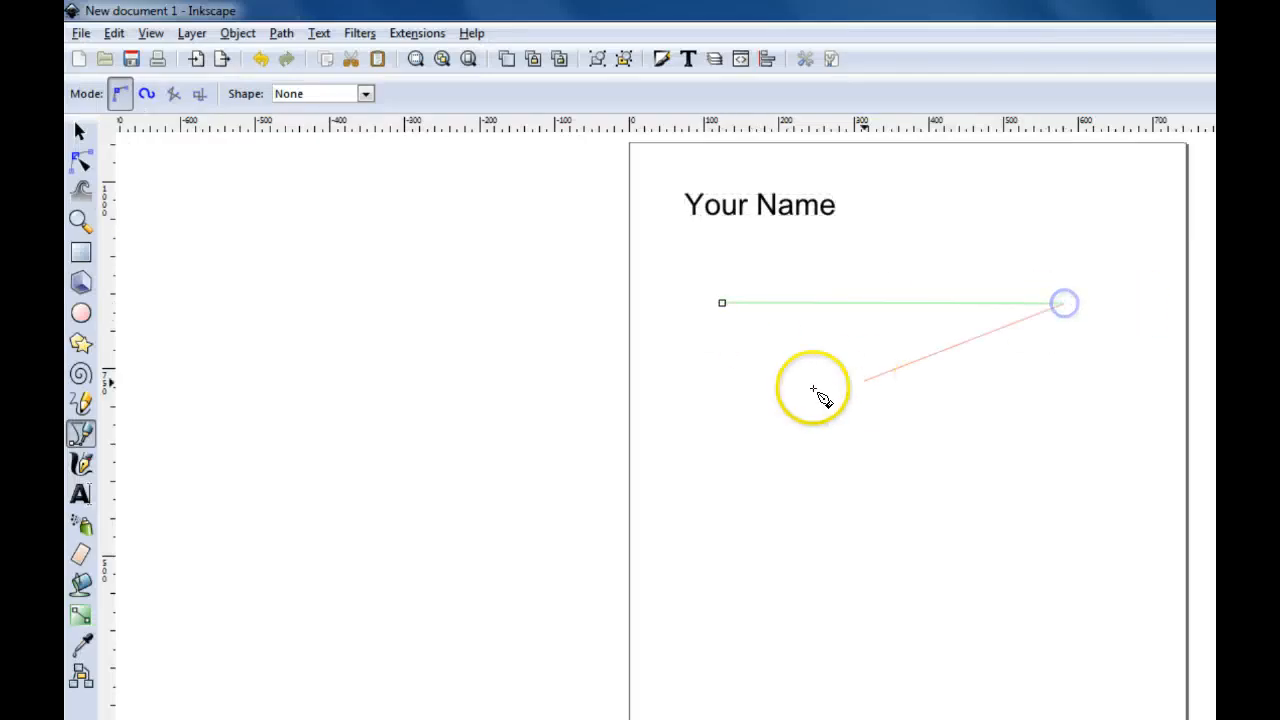
left_click(779, 400)
left_click(722, 303)
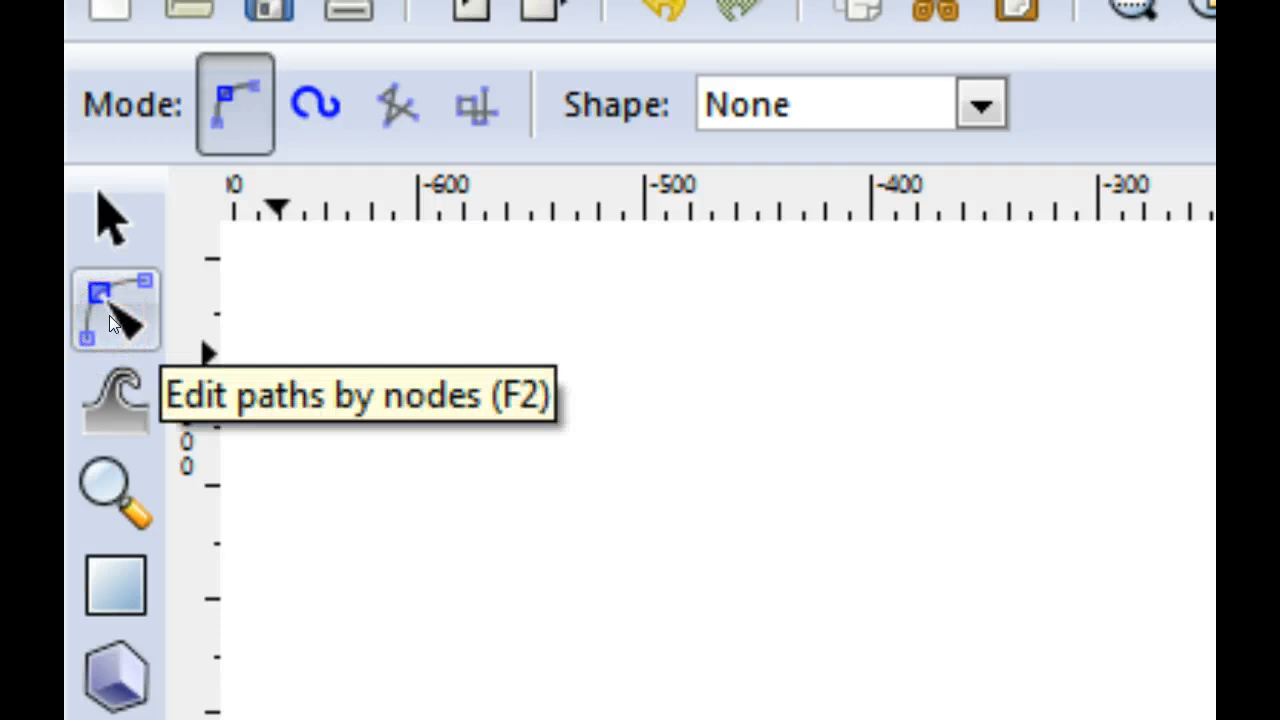
Bend the triangle's left edge into a curve with the Node tool
left_click(109, 315)
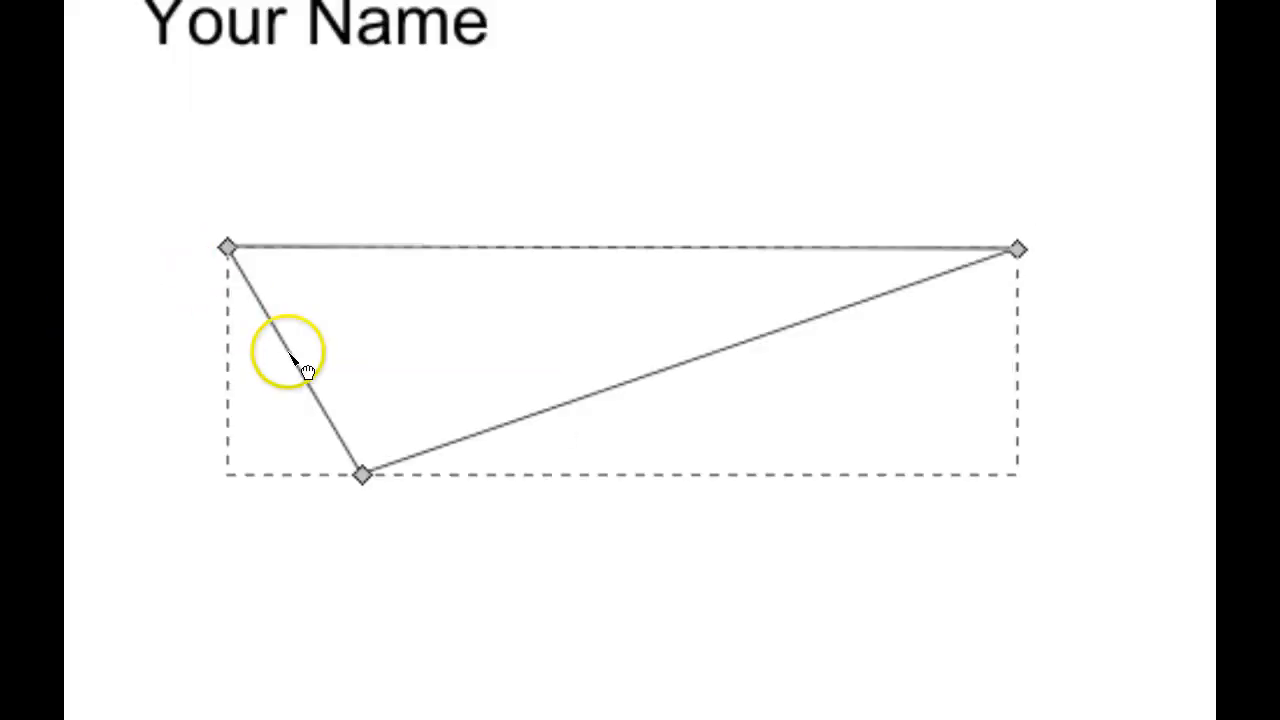
left_click_drag(292, 357, 138, 440)
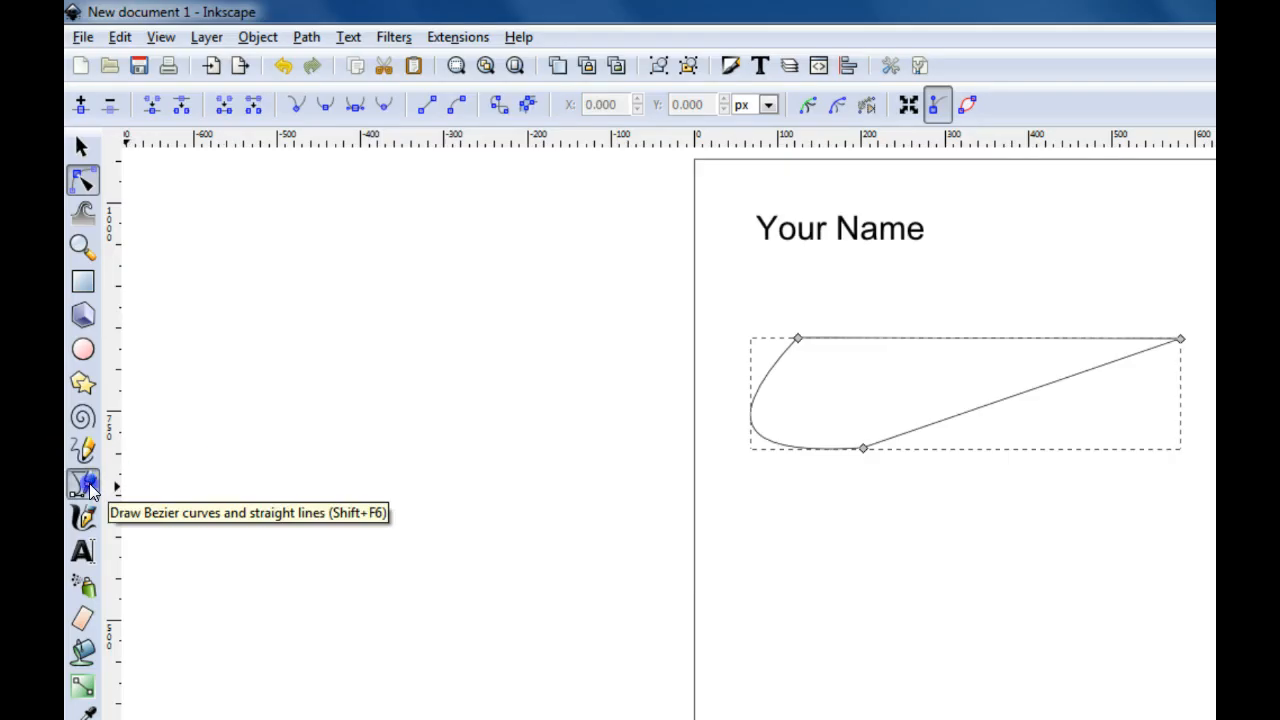
left_click(86, 486)
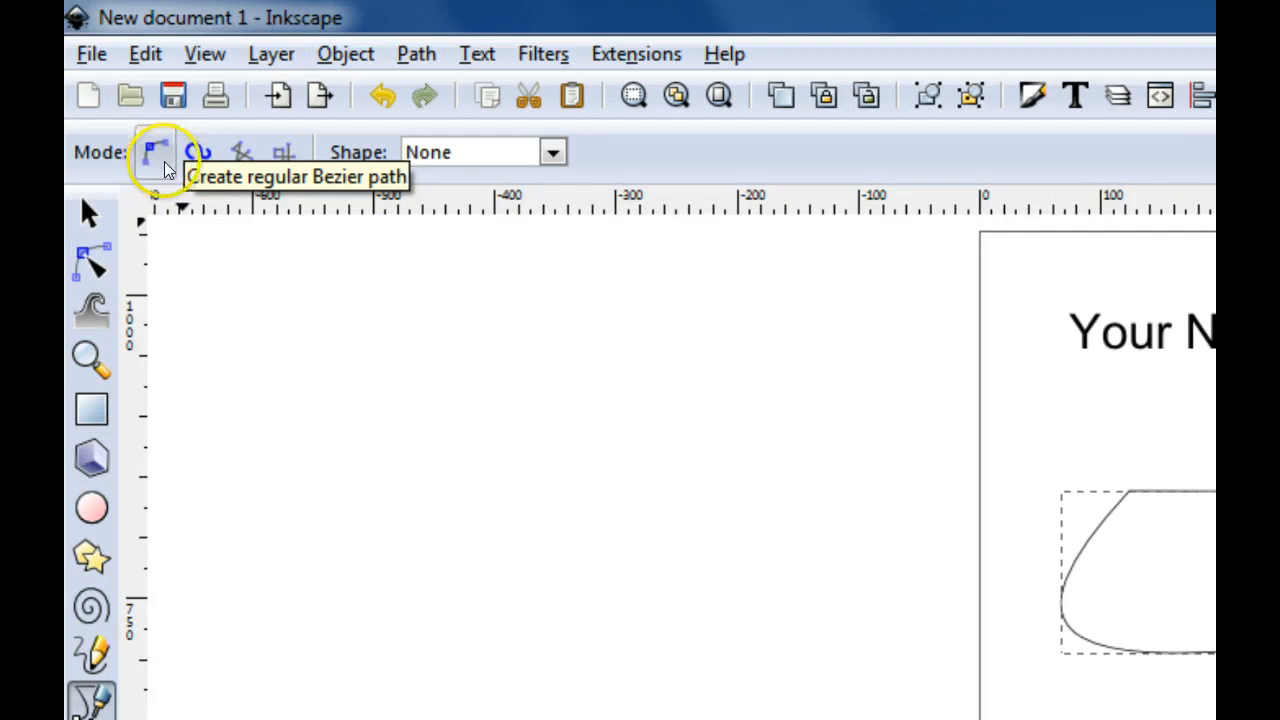
left_click(165, 163)
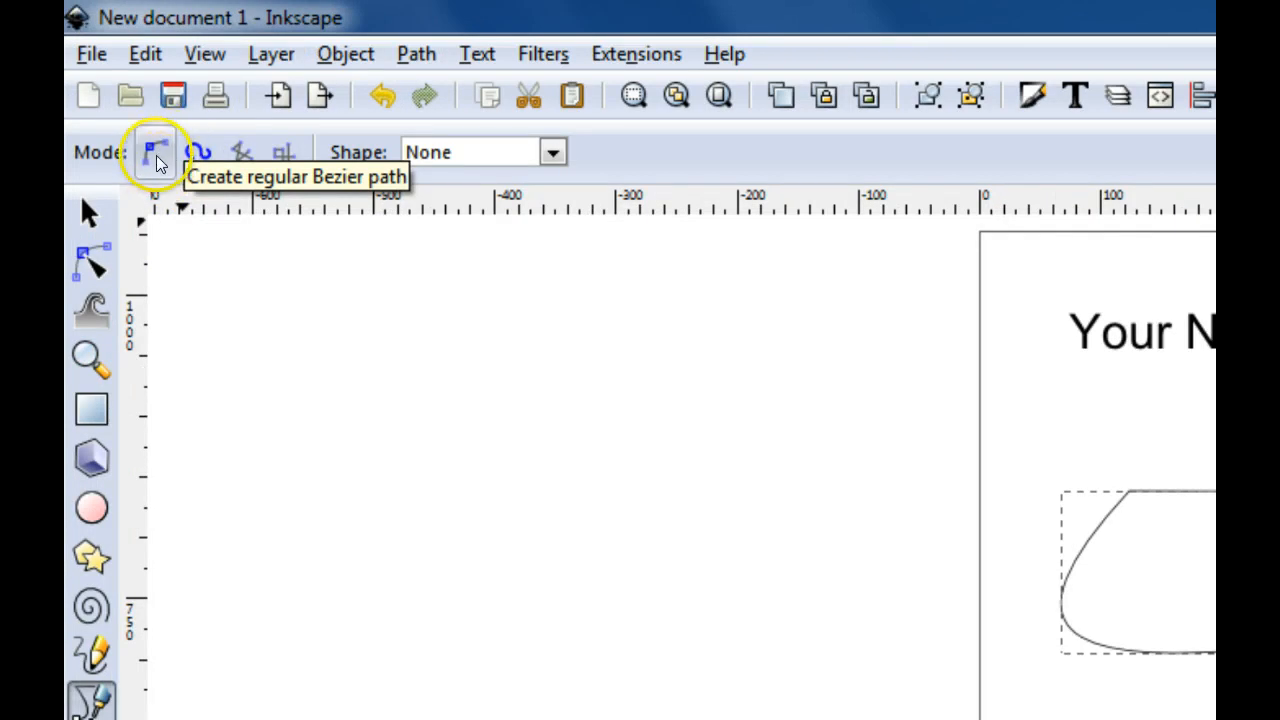
Deepen the bottom-left curve, sag the top edge and pull the right tip's handle
left_click(93, 258)
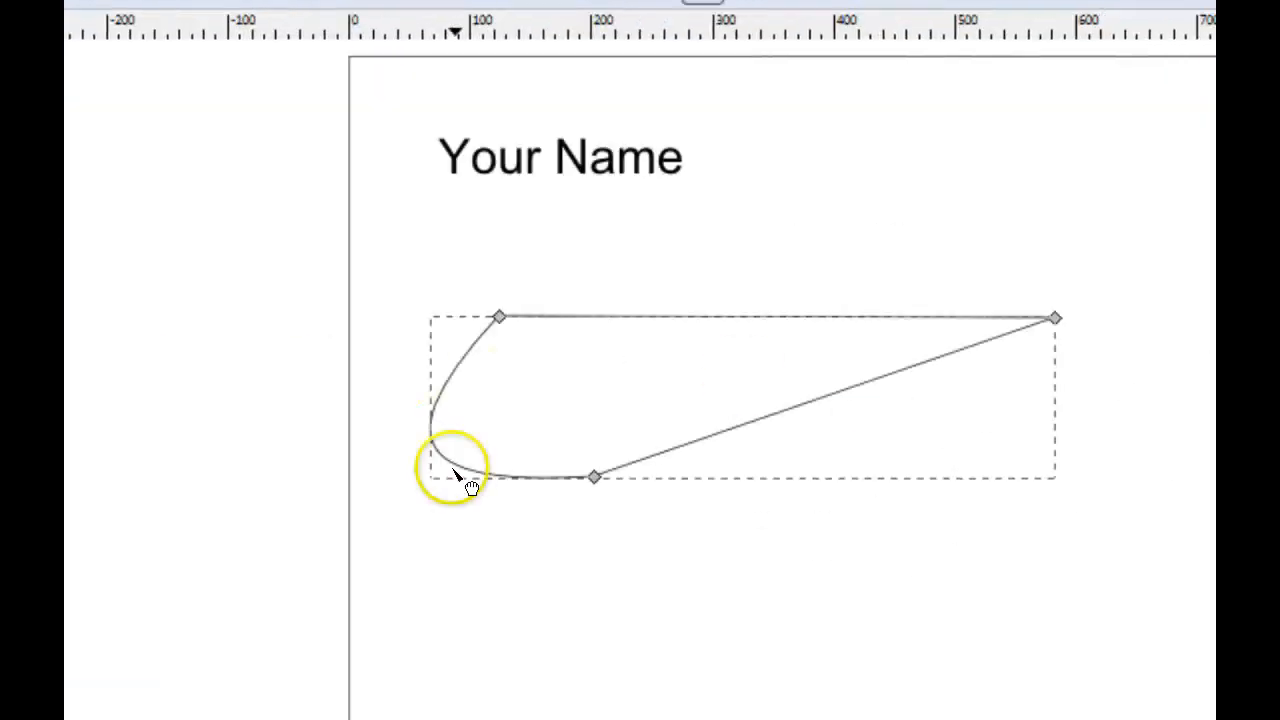
left_click_drag(457, 469, 457, 482)
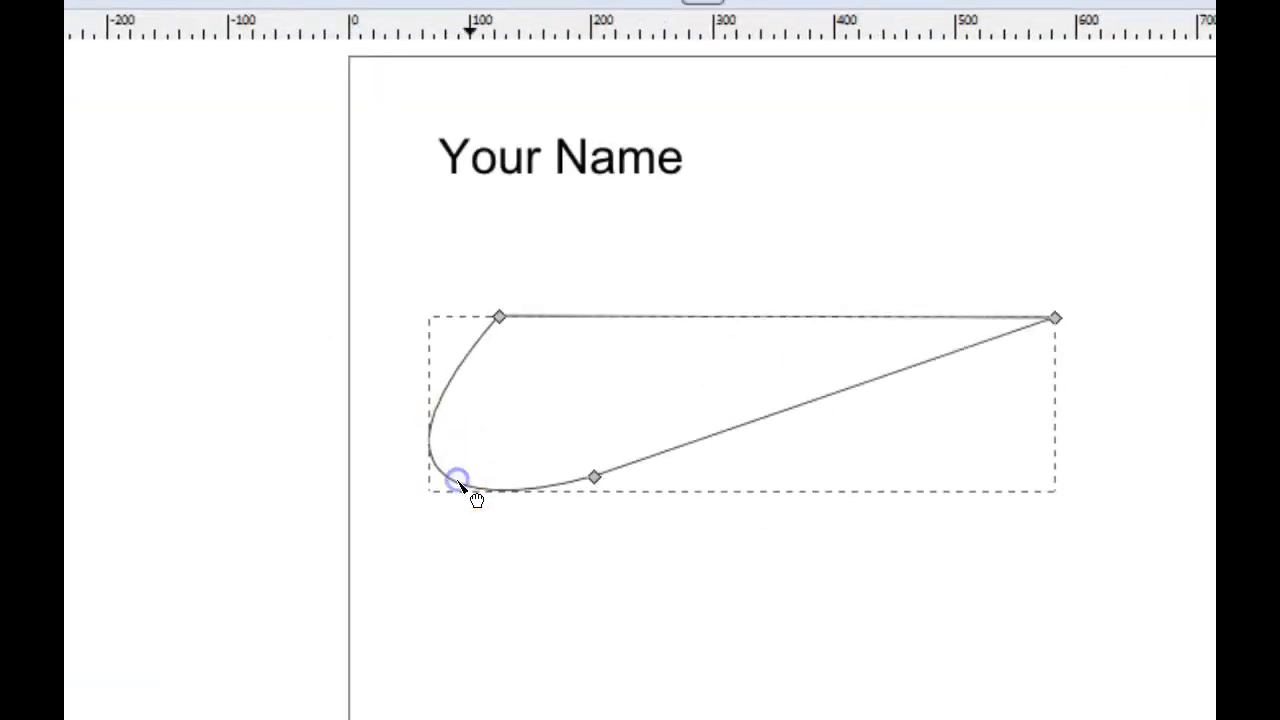
left_click_drag(643, 318, 563, 391)
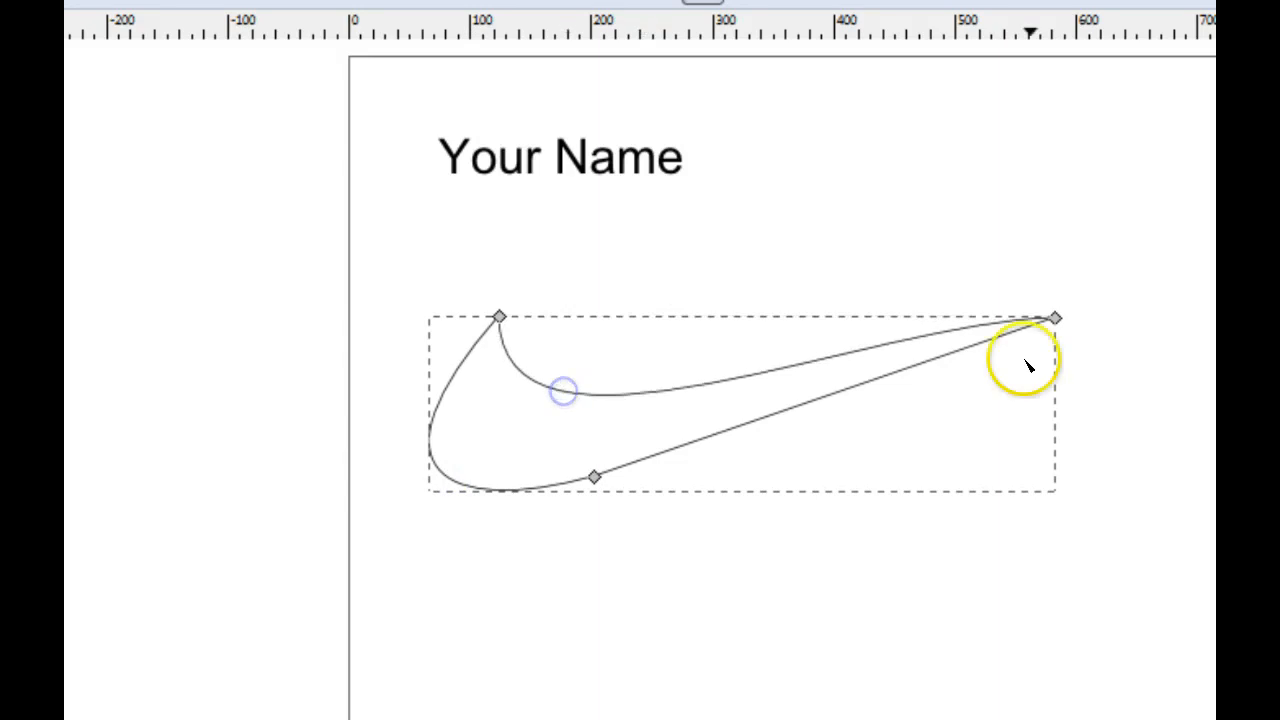
left_click(1055, 319)
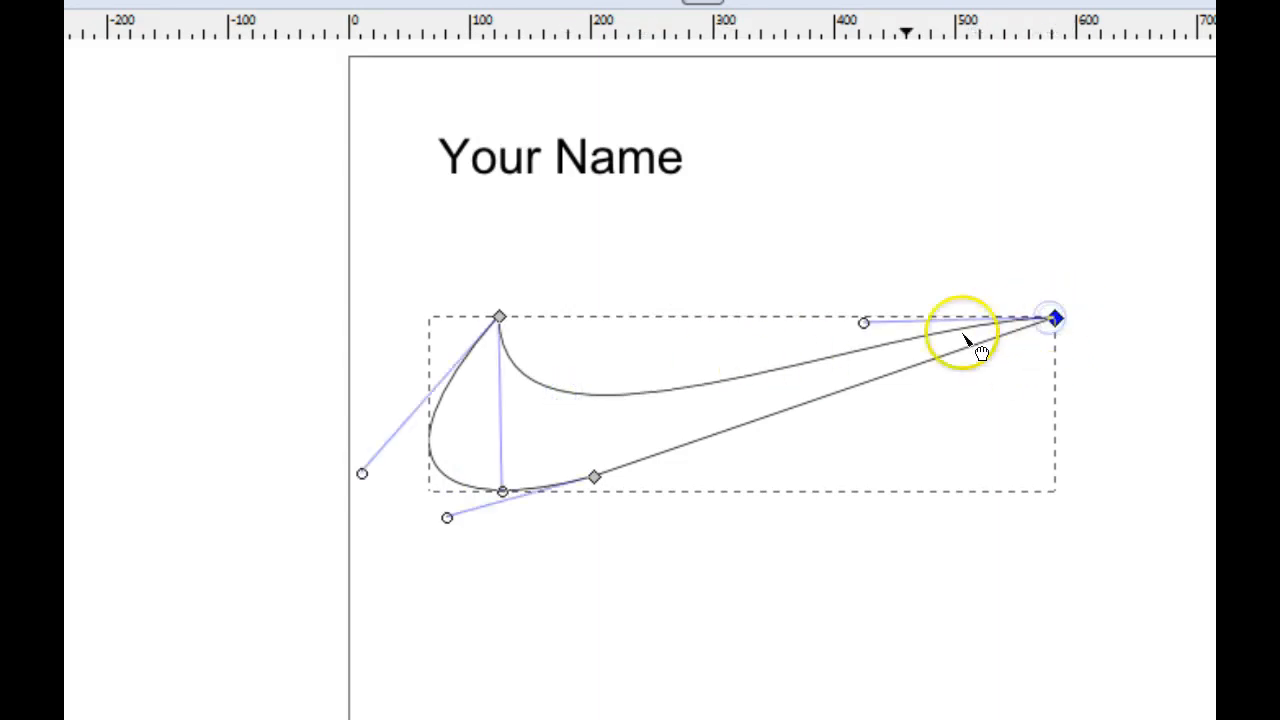
left_click_drag(864, 328, 755, 352)
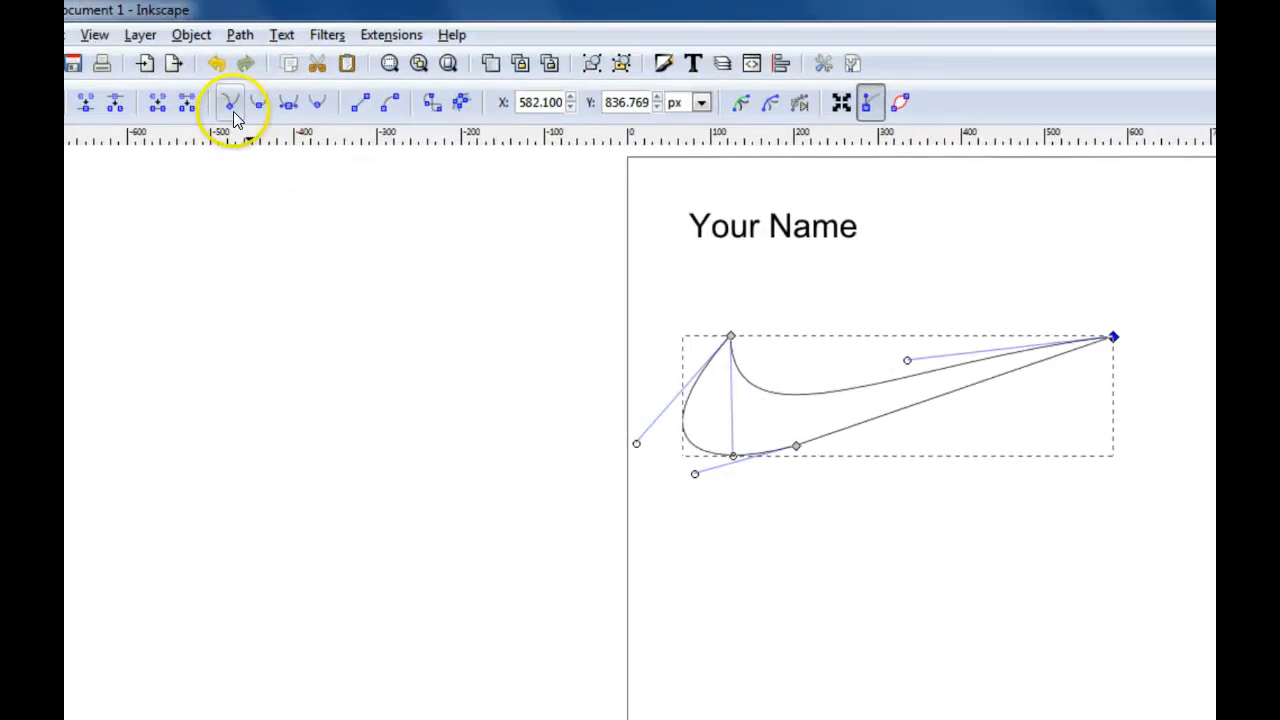
Make the right tip a sharp corner, refine the upper curve and fill the swoosh red
left_click(233, 111)
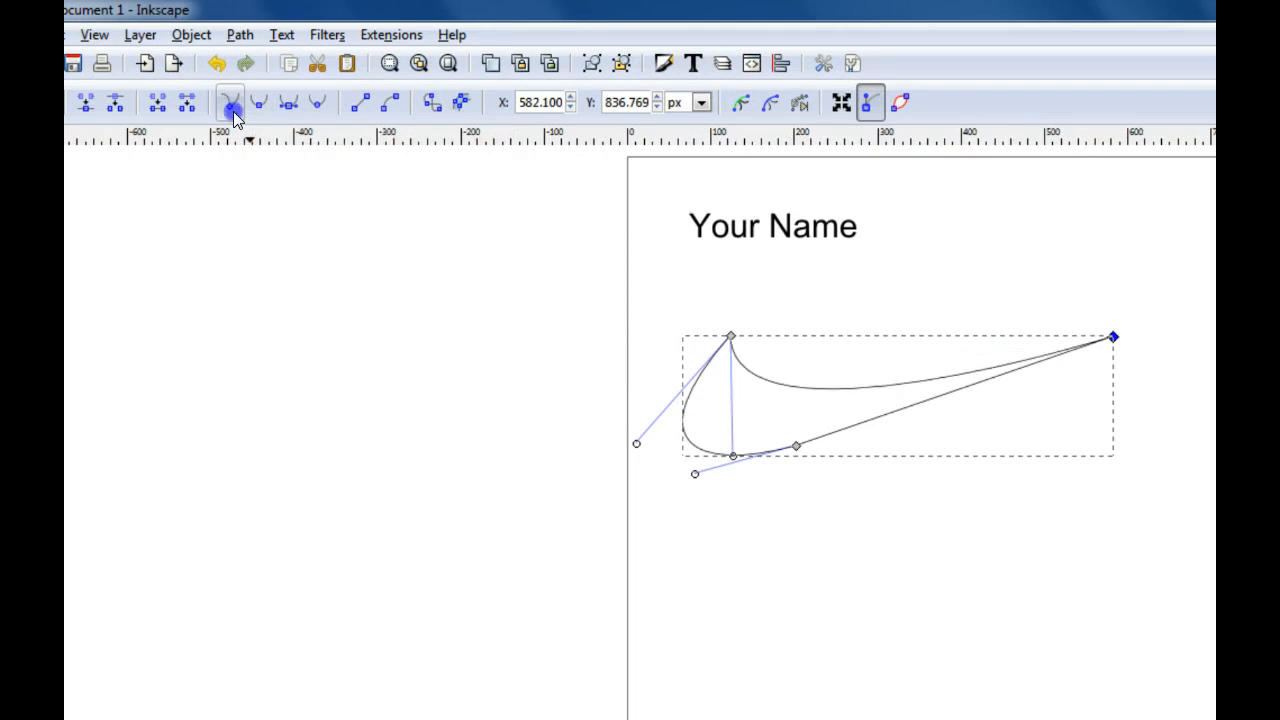
left_click_drag(872, 385, 838, 392)
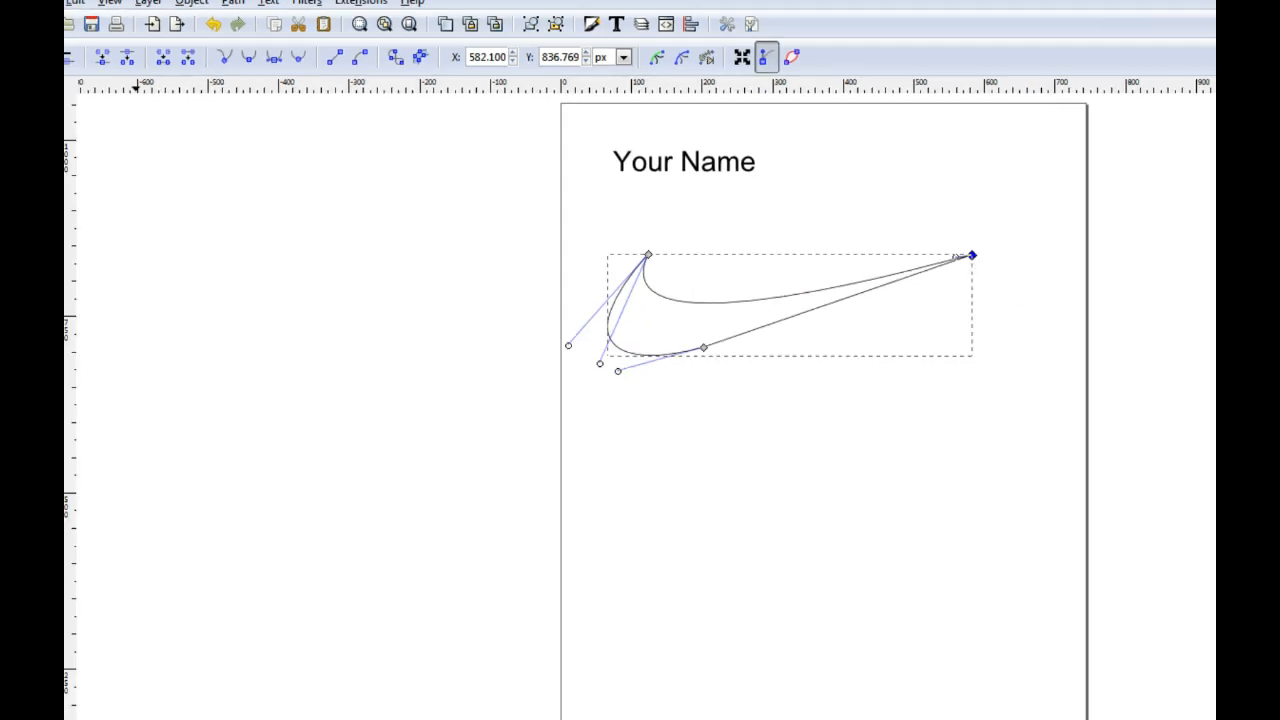
left_click(297, 719)
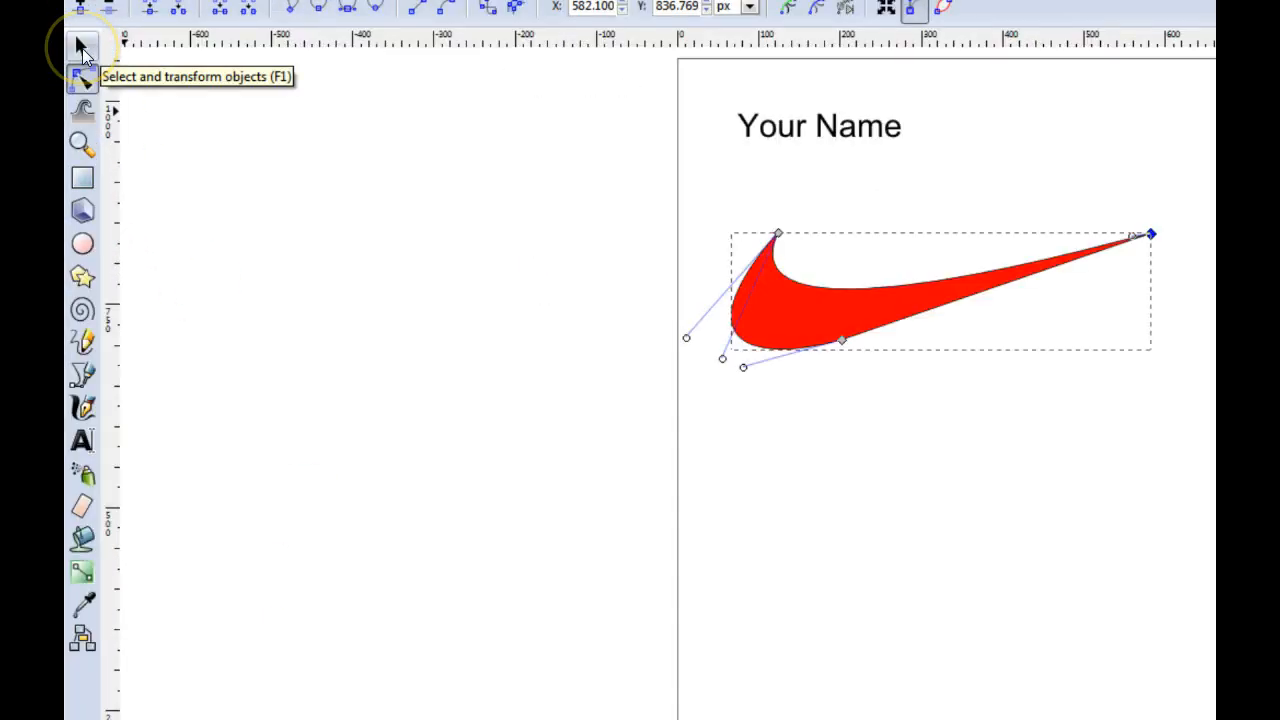
Move the swoosh slightly down and right, then deselect it
left_click(82, 47)
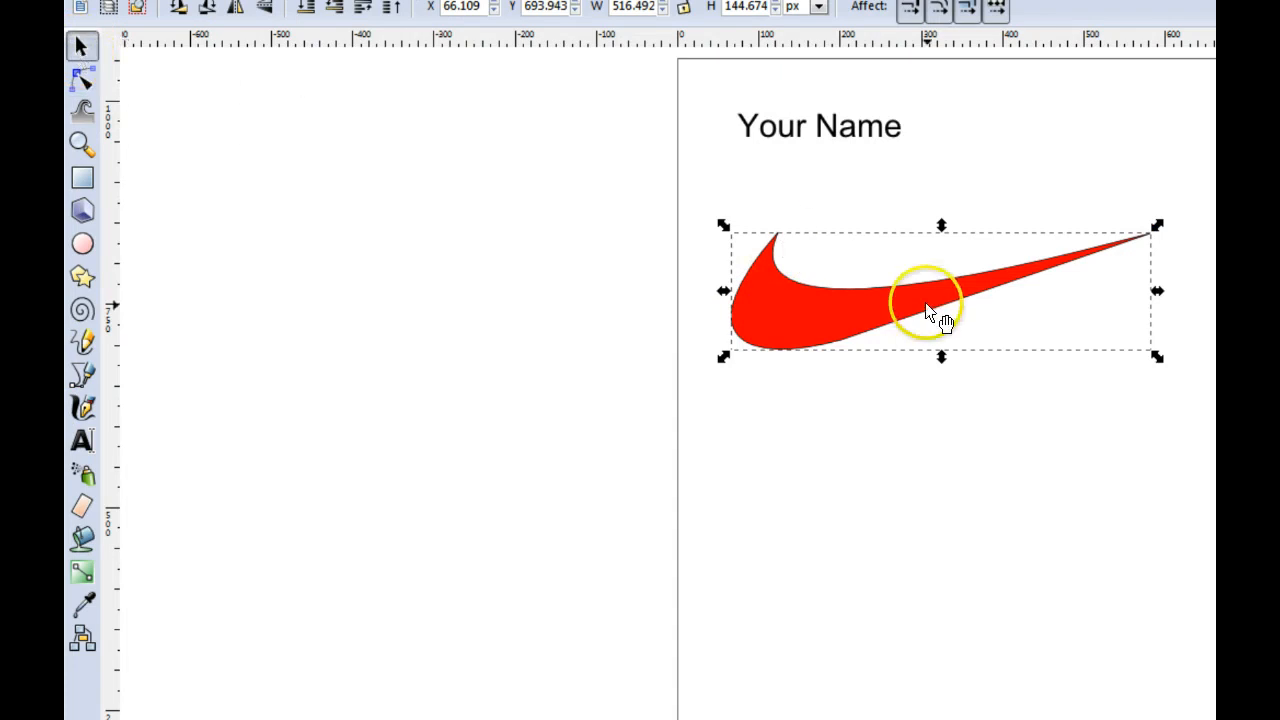
left_click_drag(927, 313, 900, 352)
left_click(923, 486)
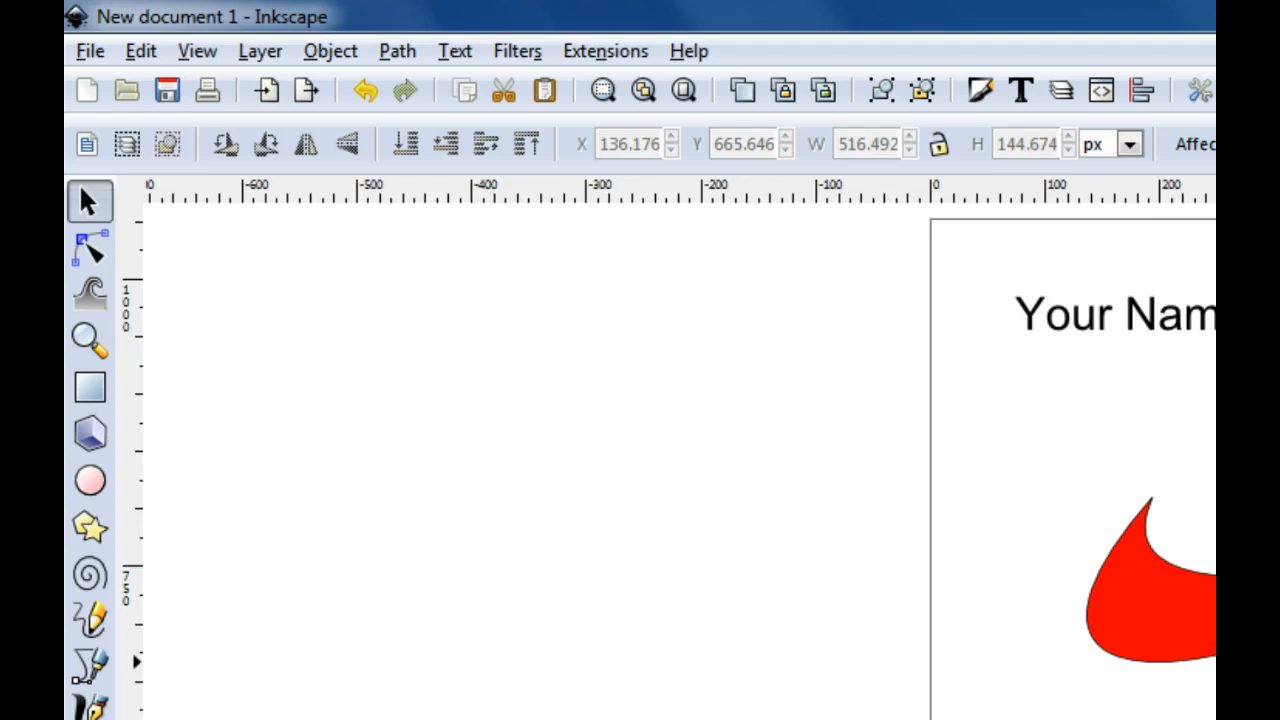
Start Save As and browse to the Documents library
left_click(90, 51)
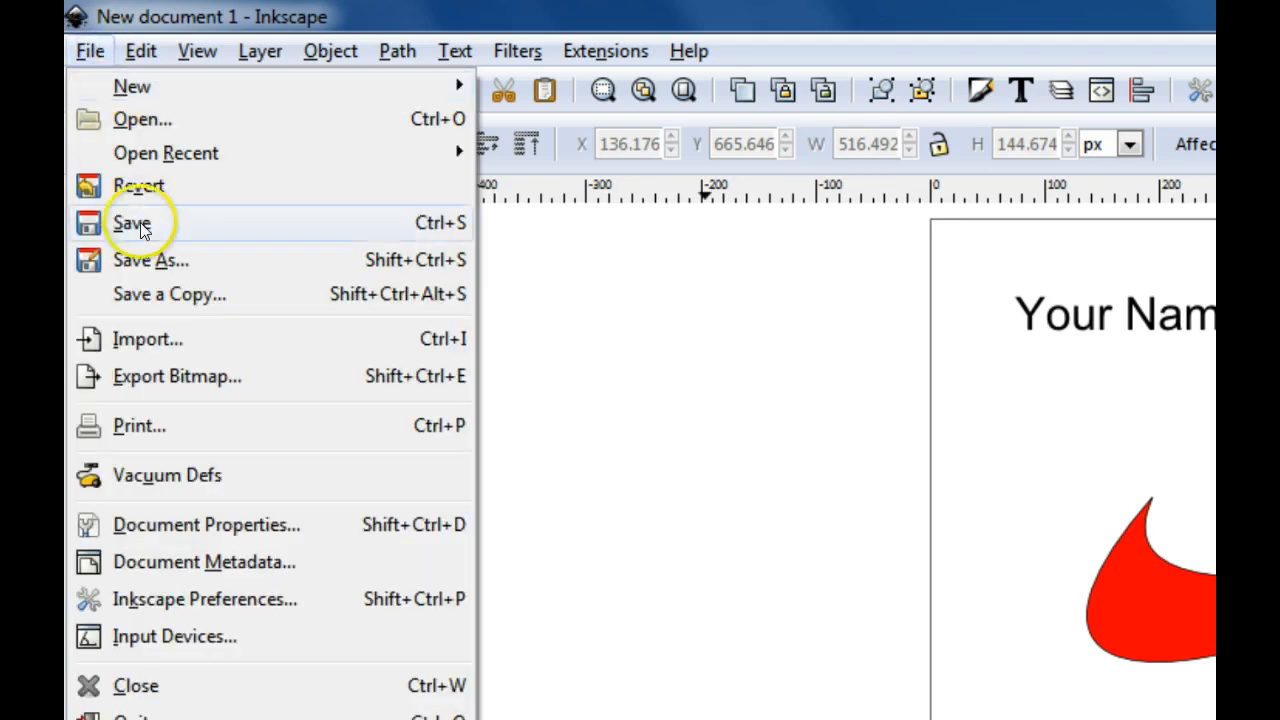
left_click(301, 259)
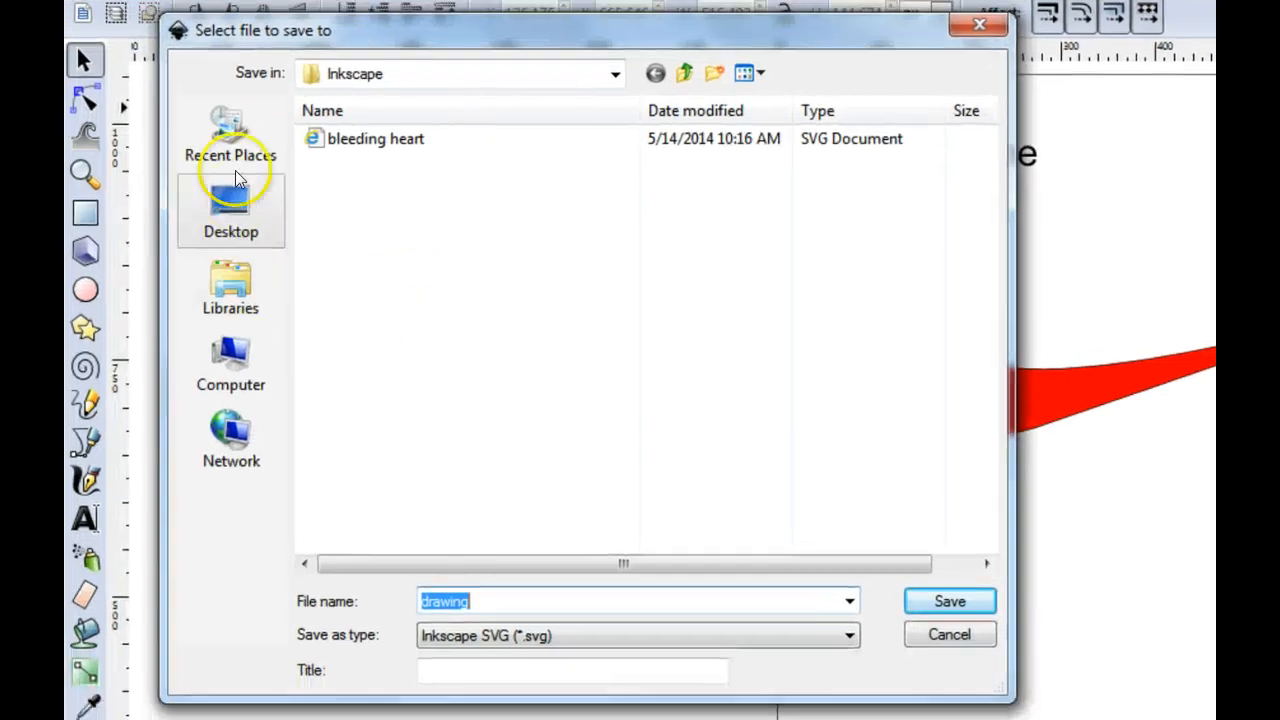
left_click(247, 298)
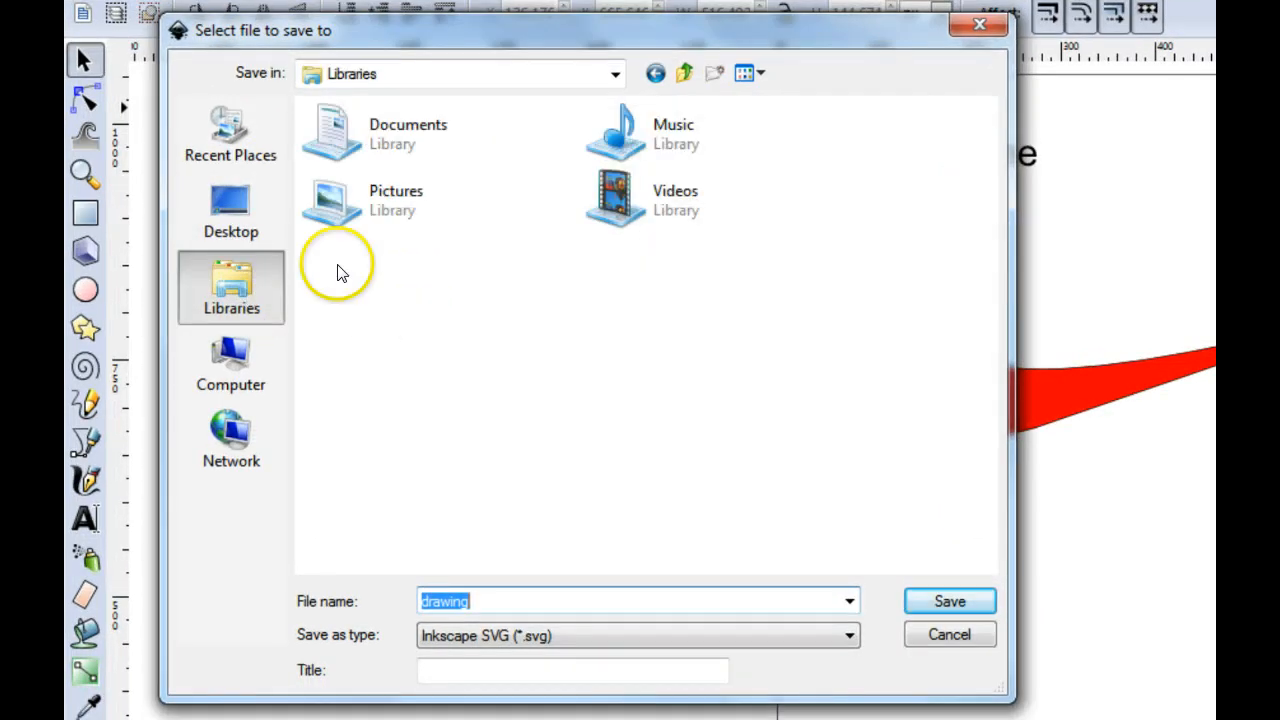
double_click(405, 165)
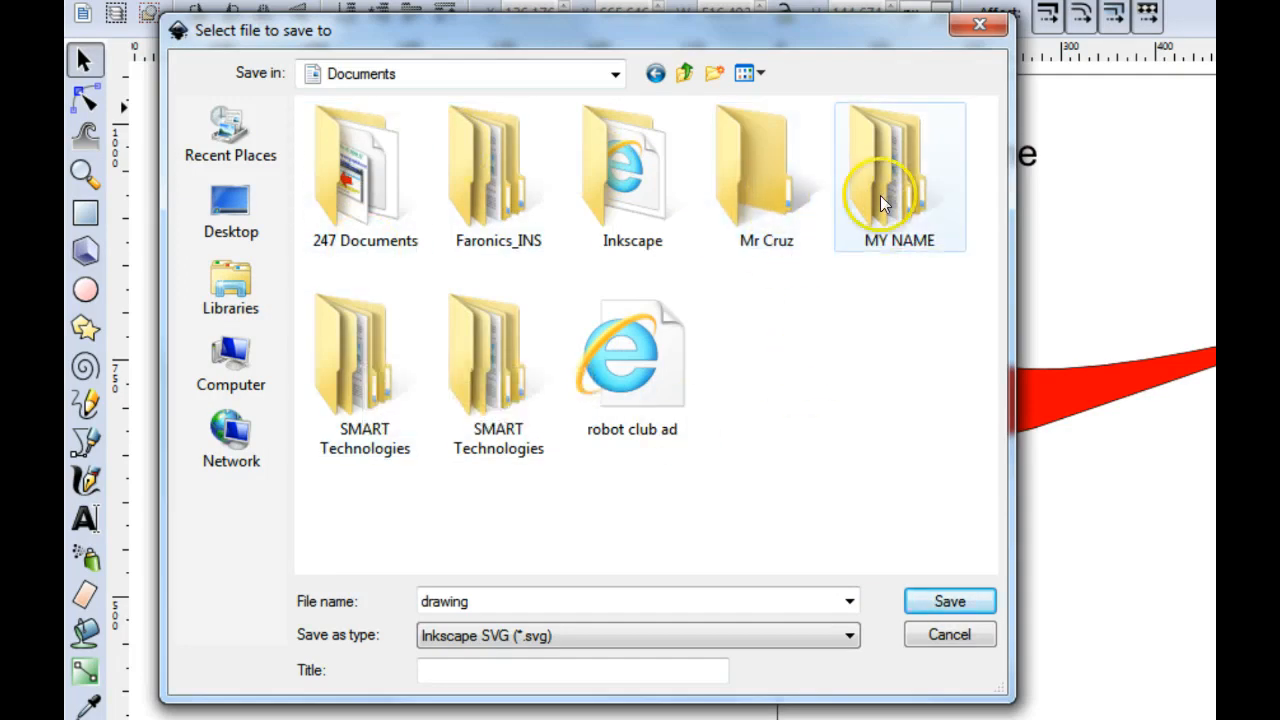
mouse_move(915, 196)
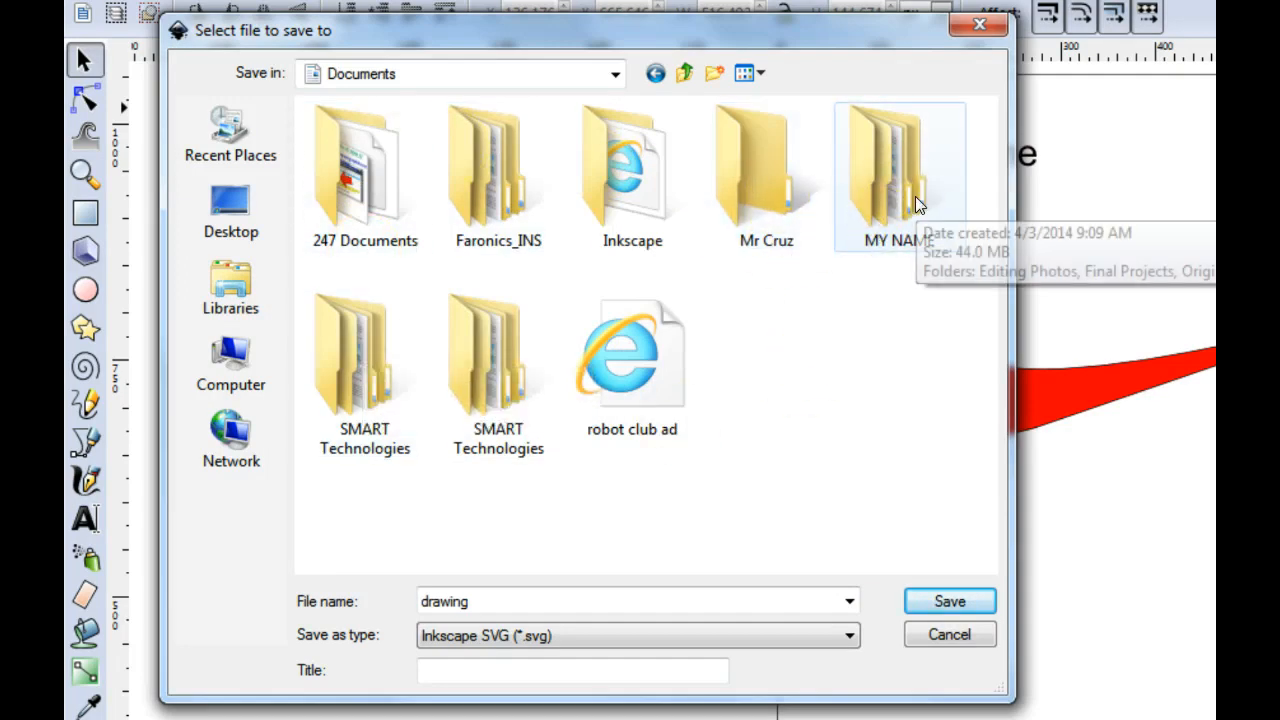
double_click(915, 196)
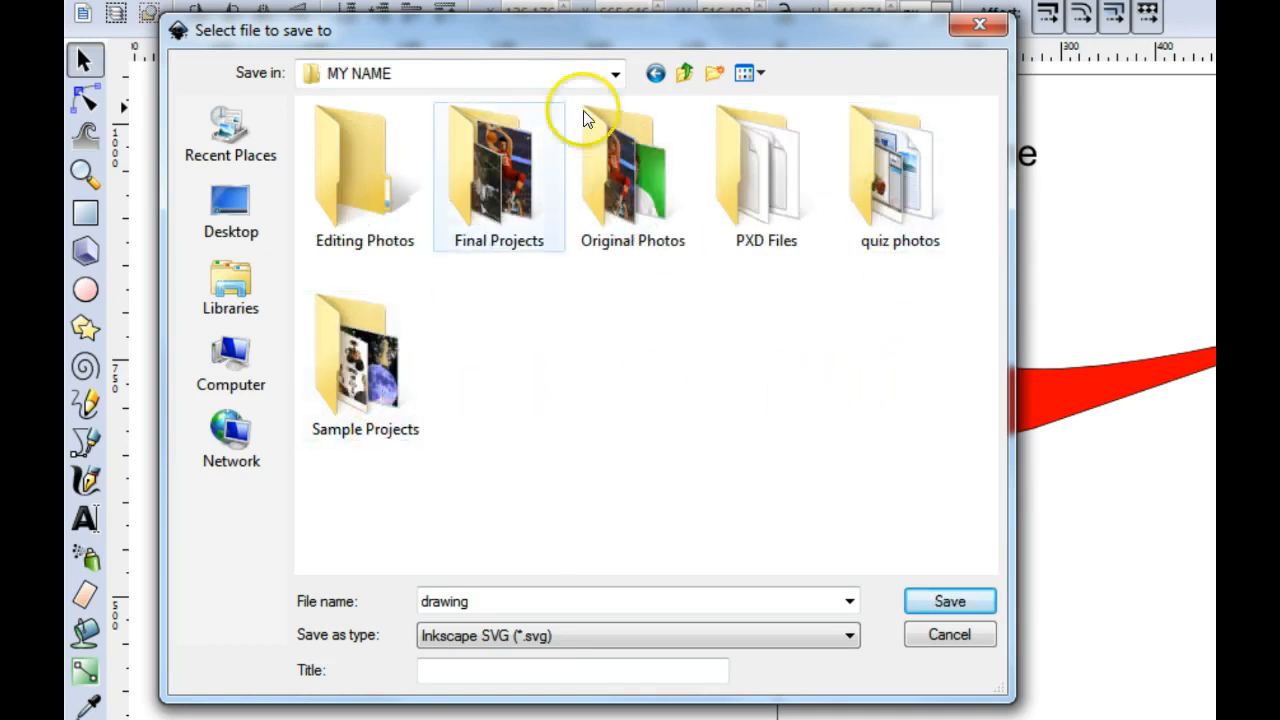
left_click(684, 73)
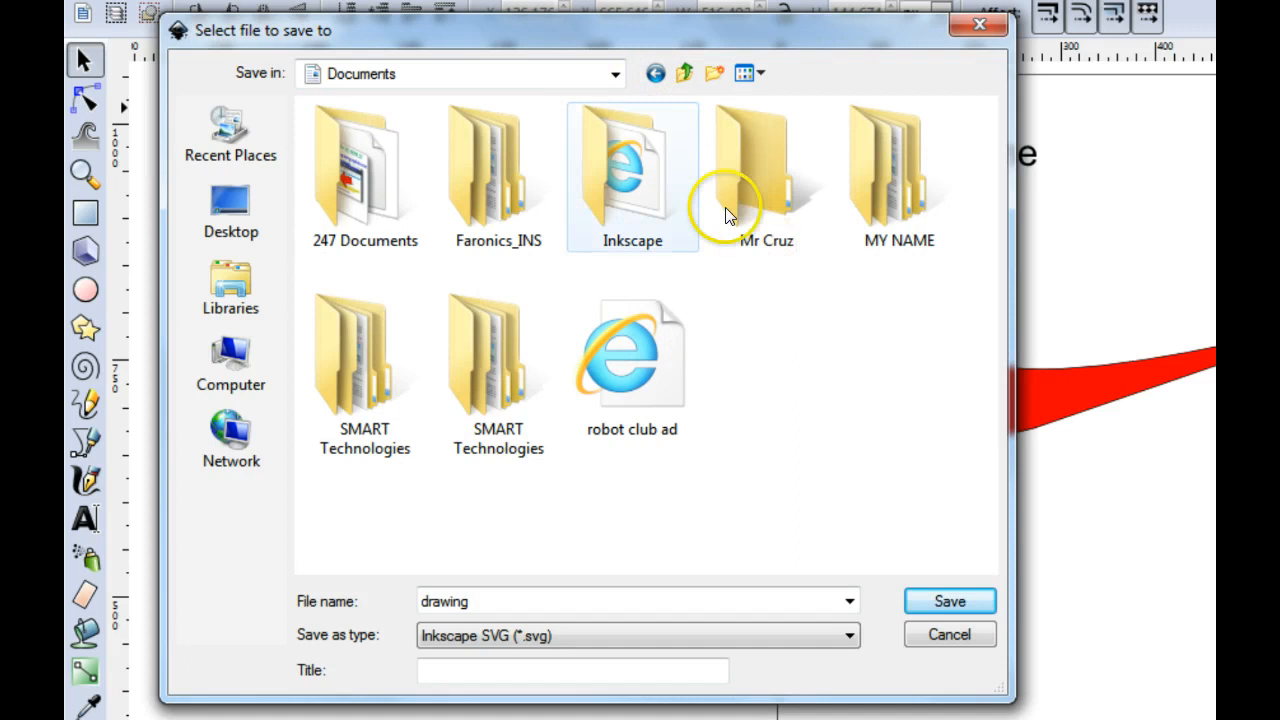
Create a new folder in Documents named with the user's name and open it
left_click(714, 72)
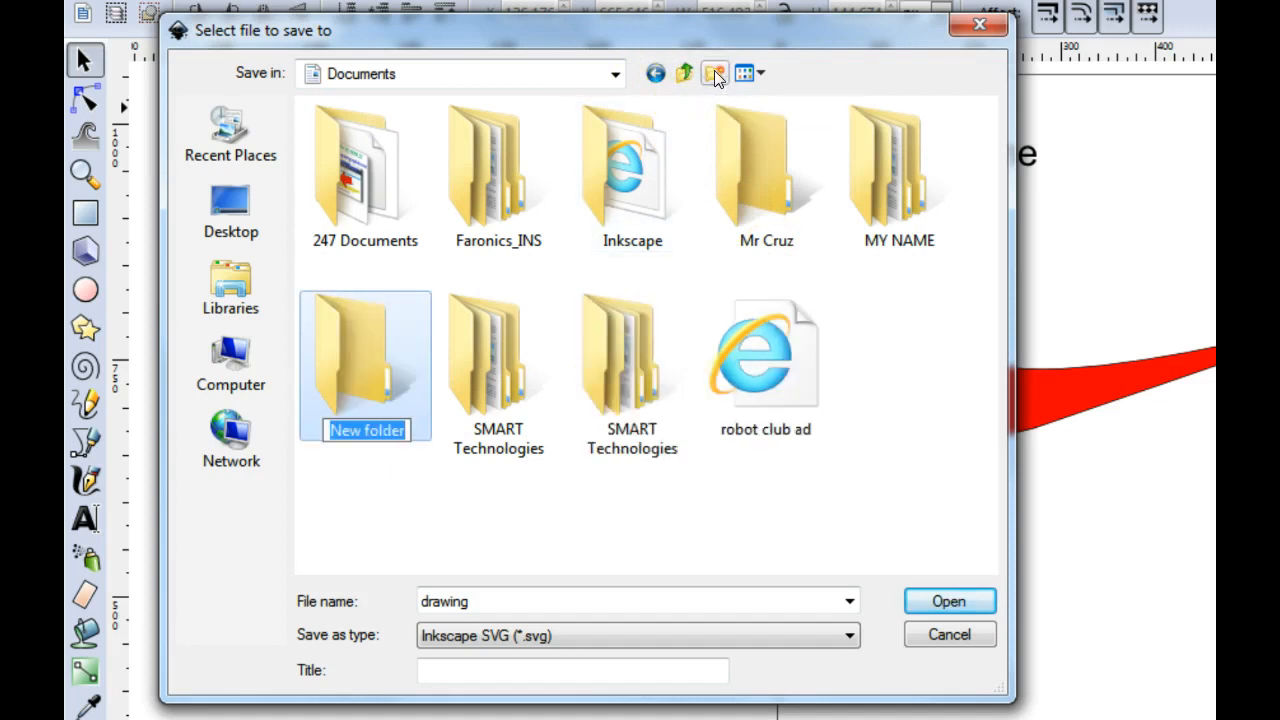
type("Eric Cruz")
key("Return")
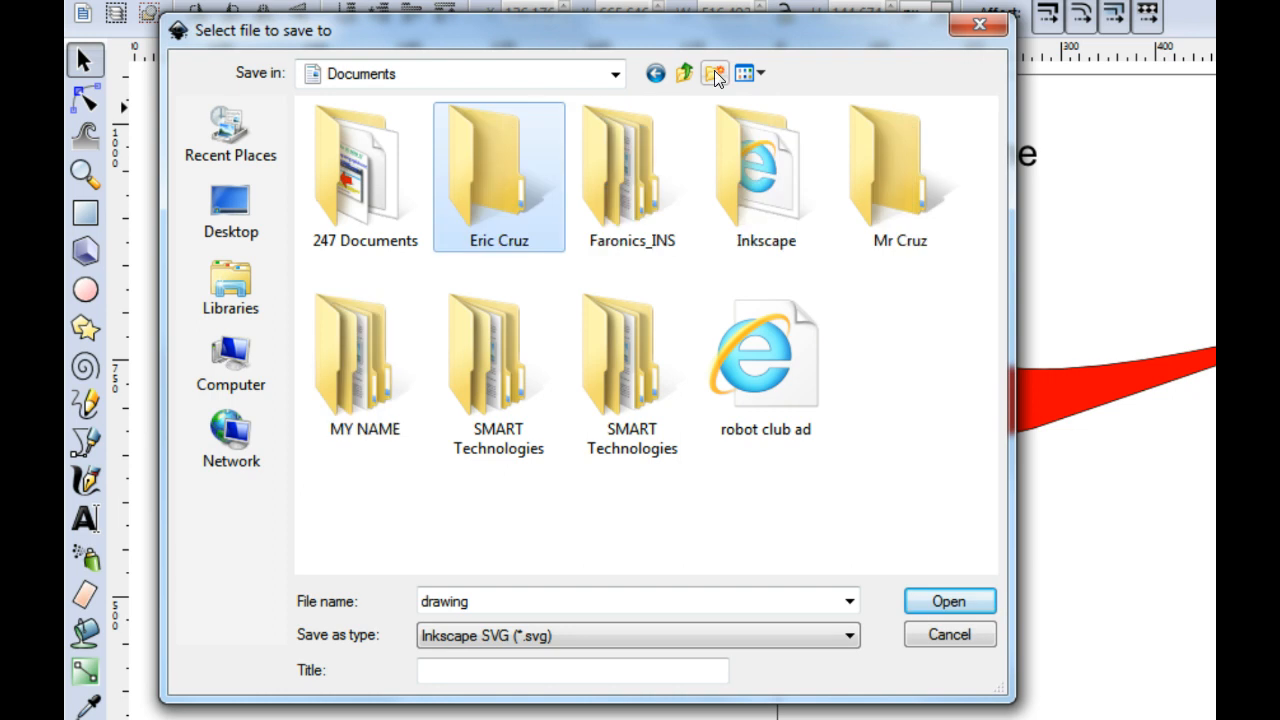
key("Return")
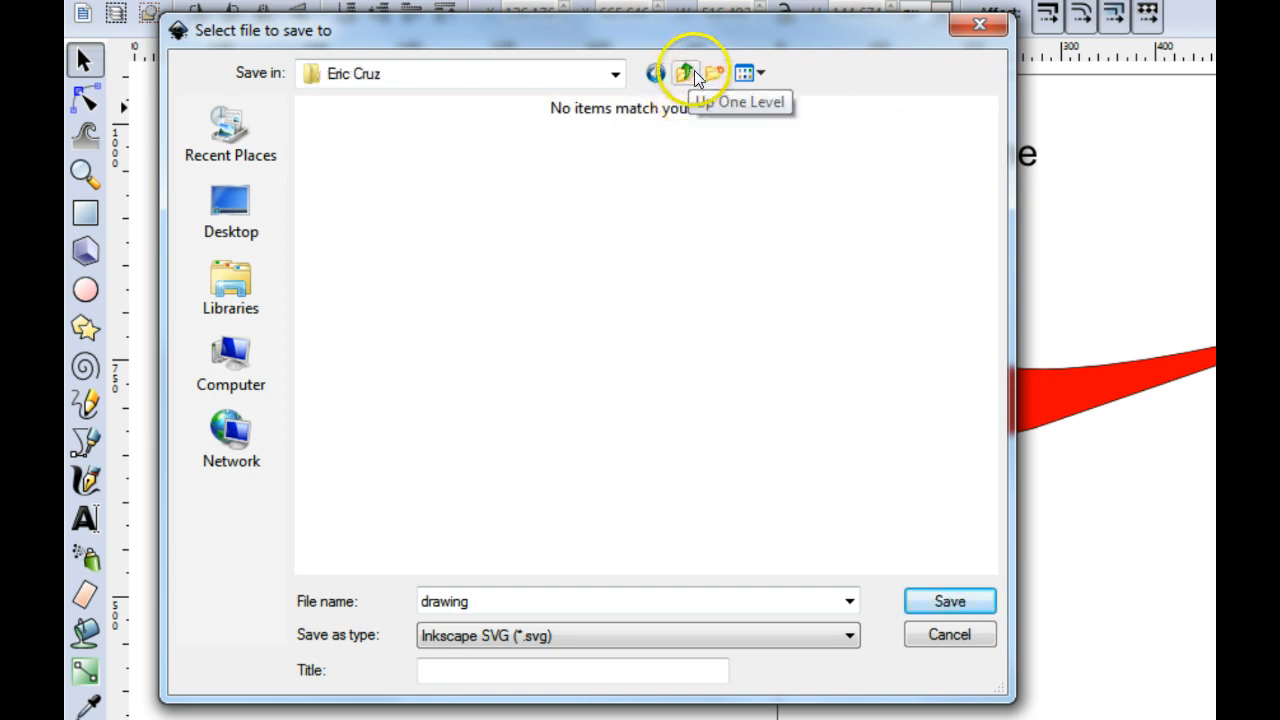
Create a folder named 'Inkscape' inside the personal folder and open it
left_click(714, 70)
key("BackSpace")
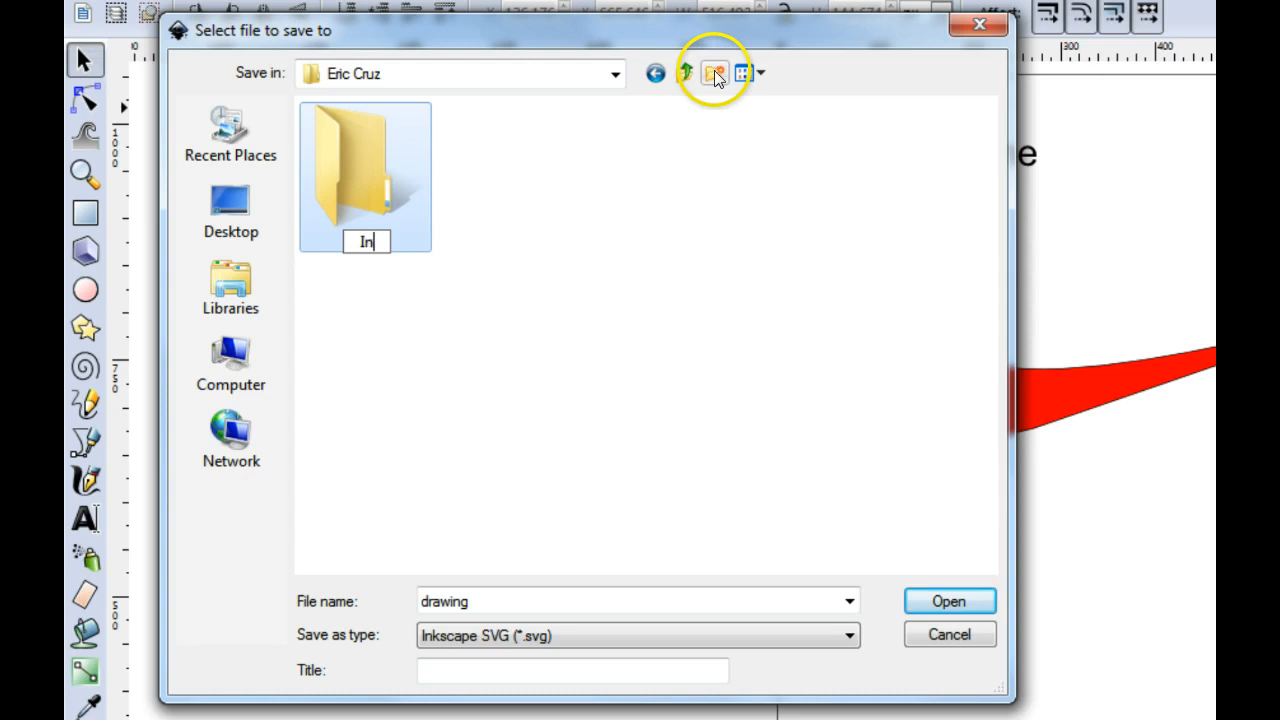
type("Inkscape")
key("Return")
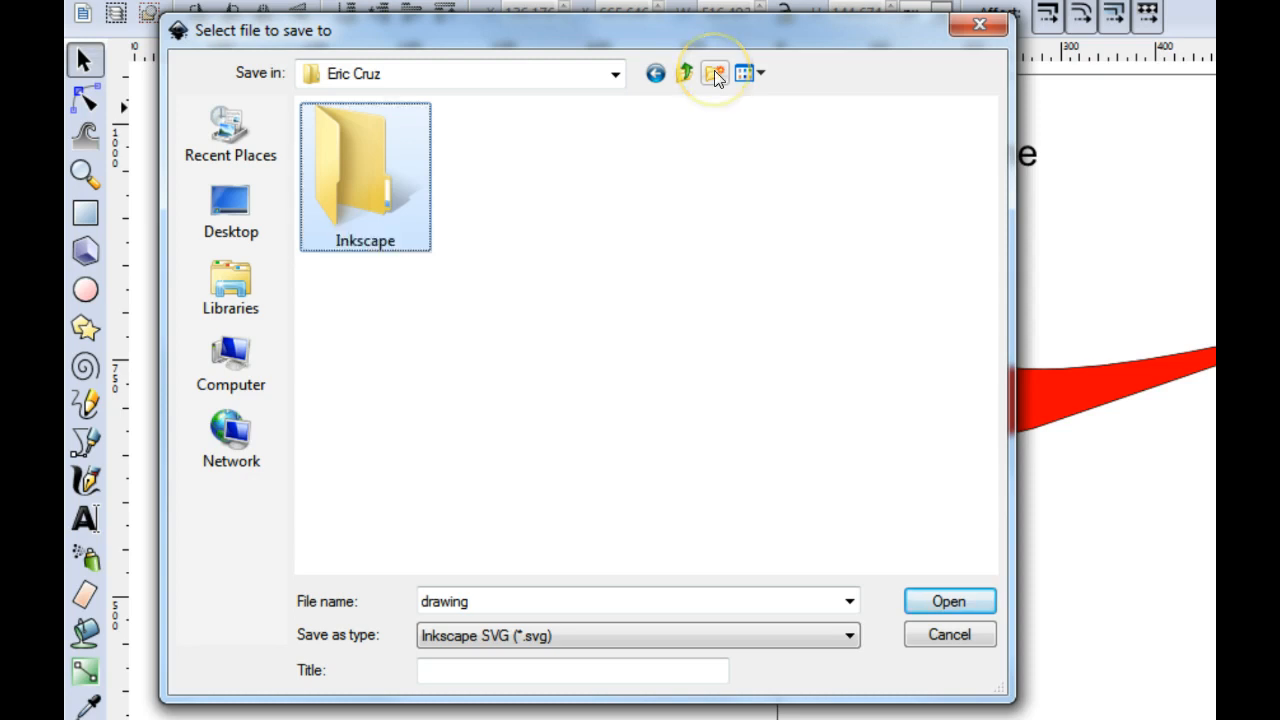
left_click(417, 205)
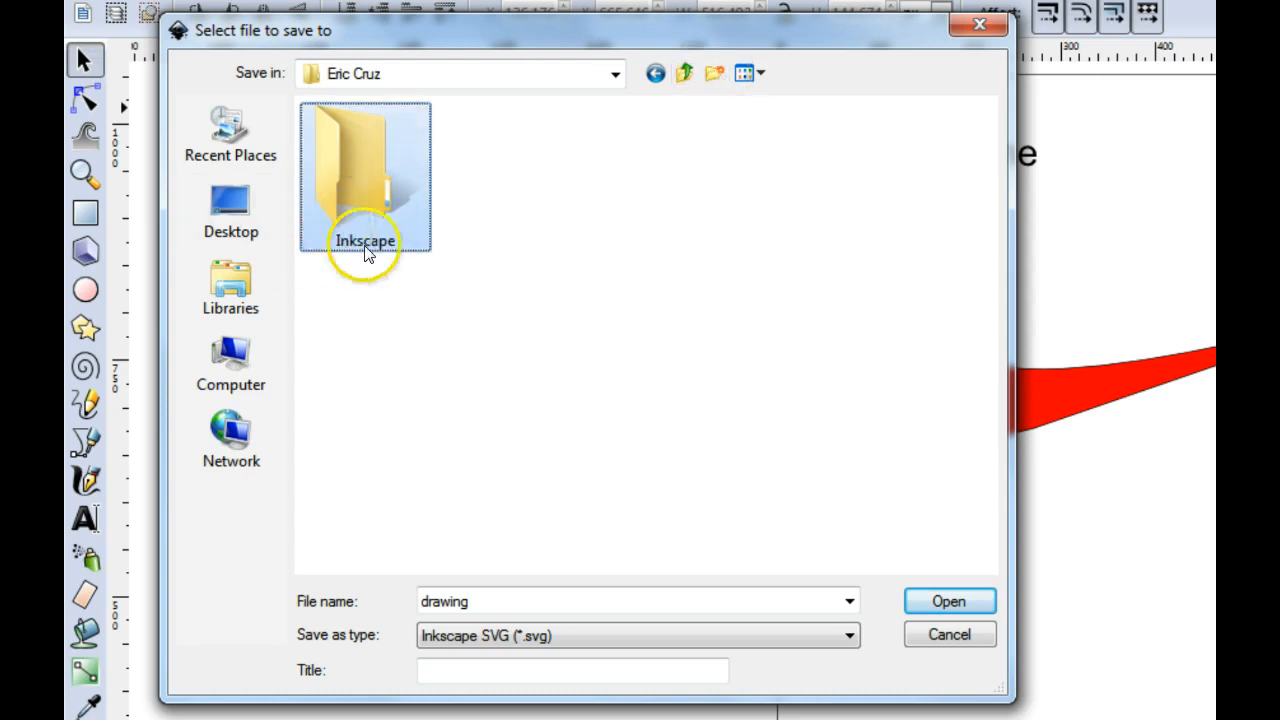
left_click(949, 601)
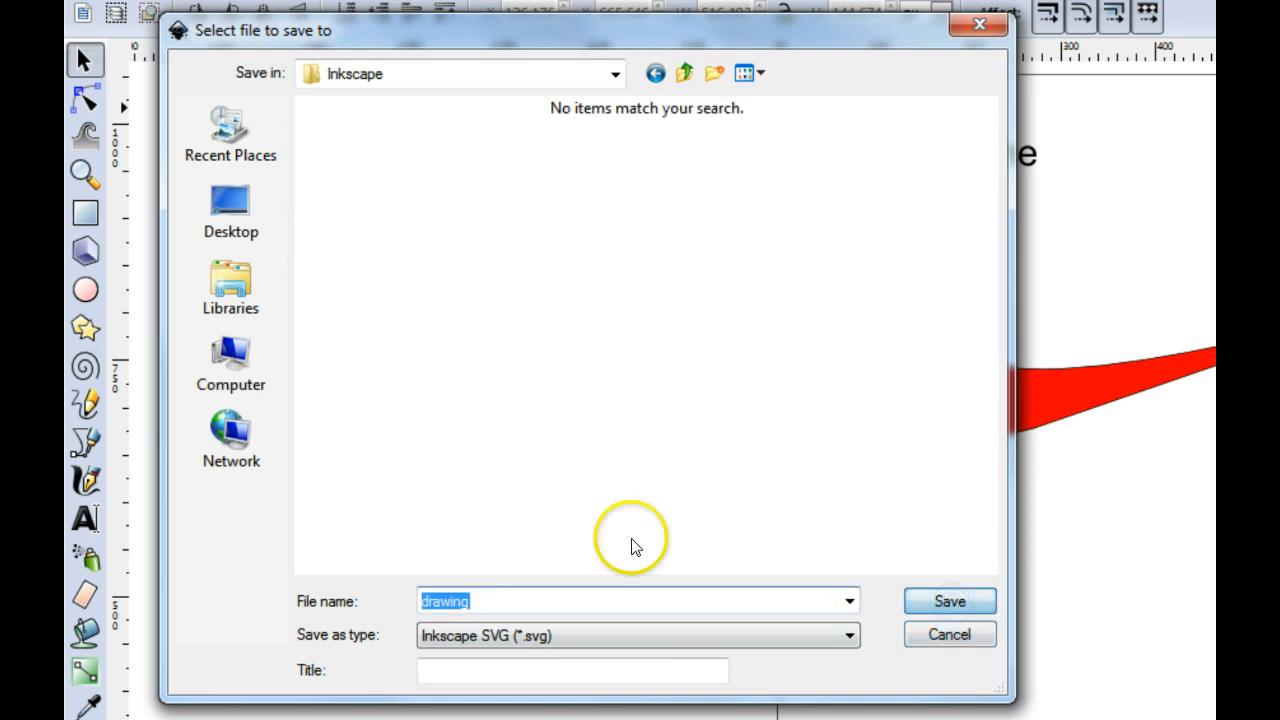
Name the file 'nike logo' plus the author's initials, keep Inkscape SVG (*.svg), and save
left_click(572, 597)
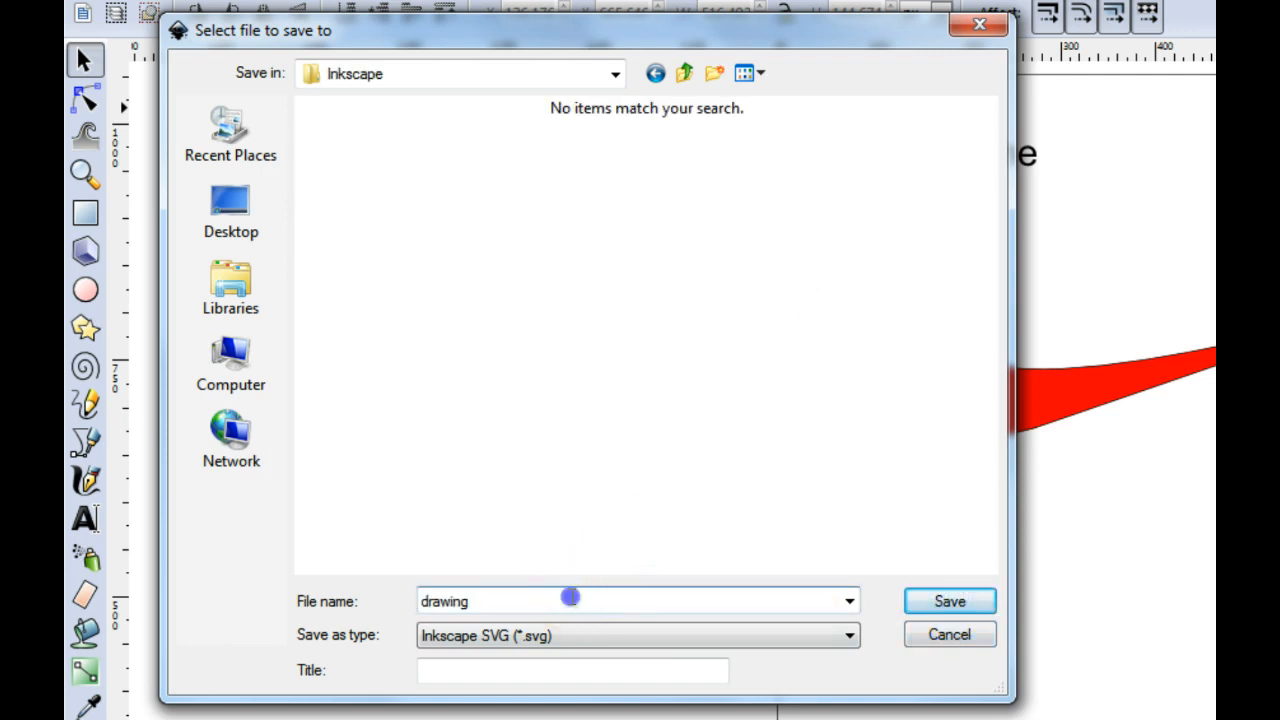
double_click(571, 597)
type("nike l")
type("ogo ec")
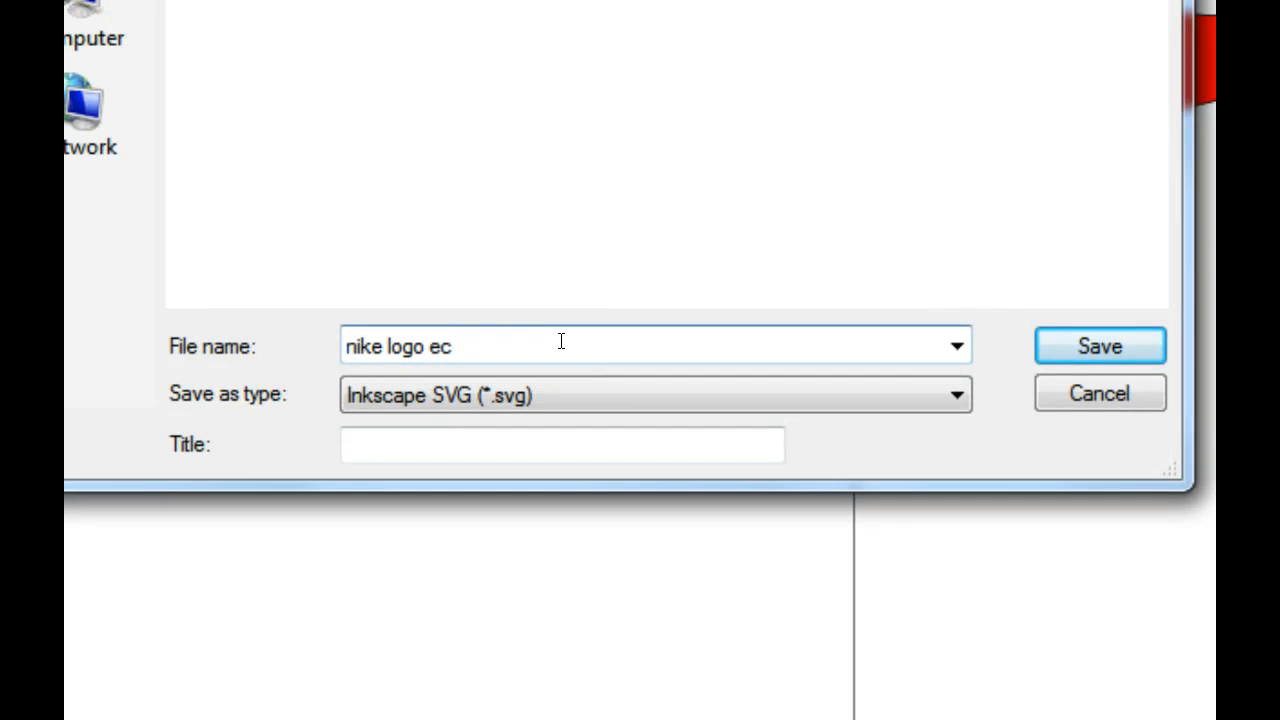
left_click(539, 399)
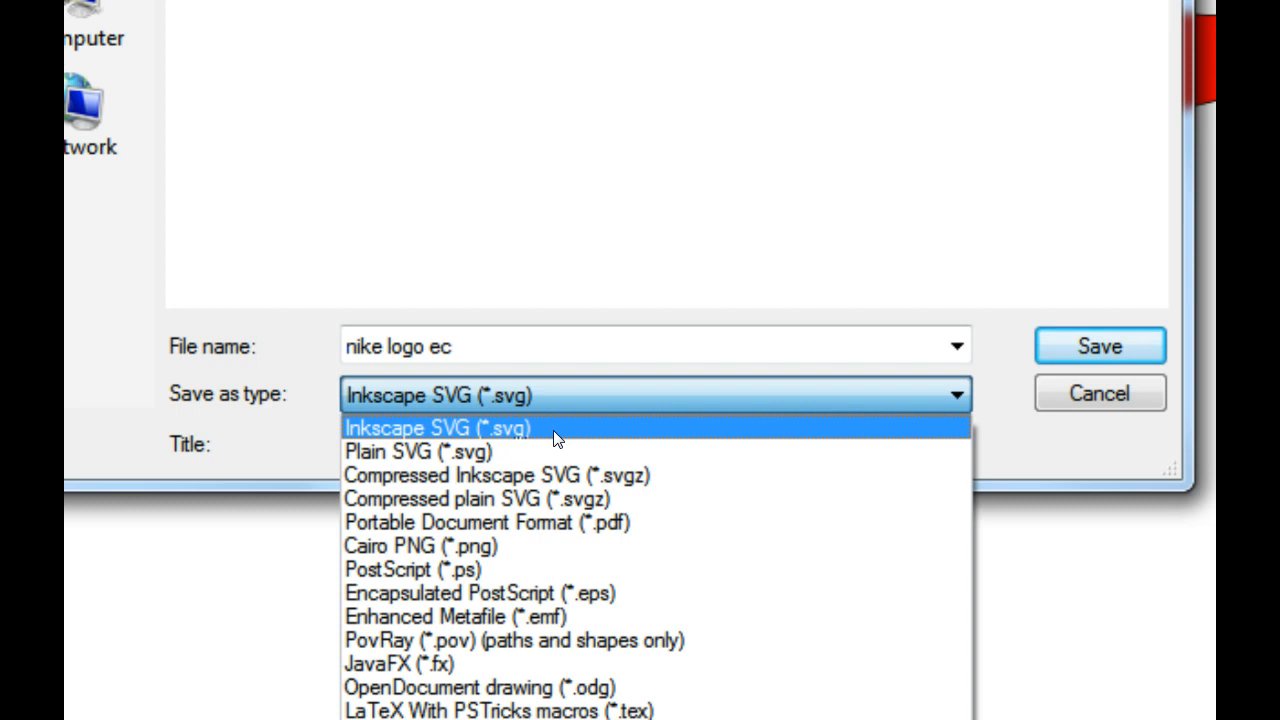
left_click(550, 522)
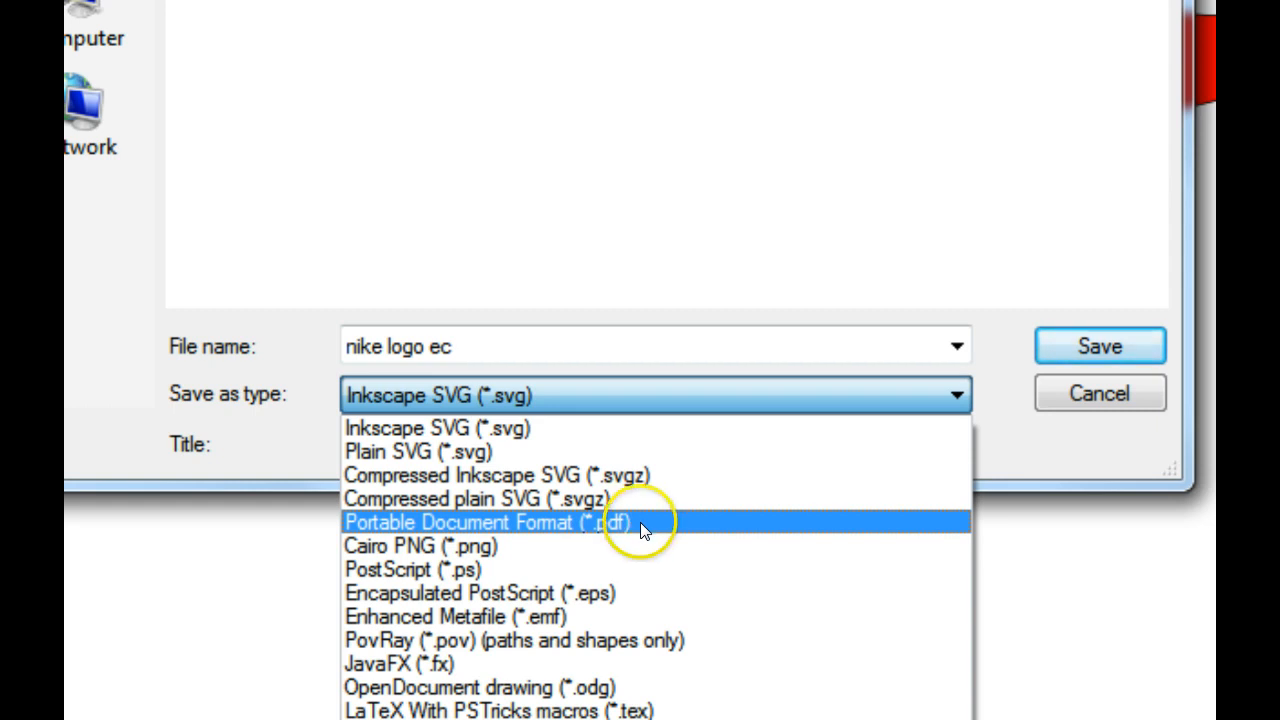
left_click(489, 428)
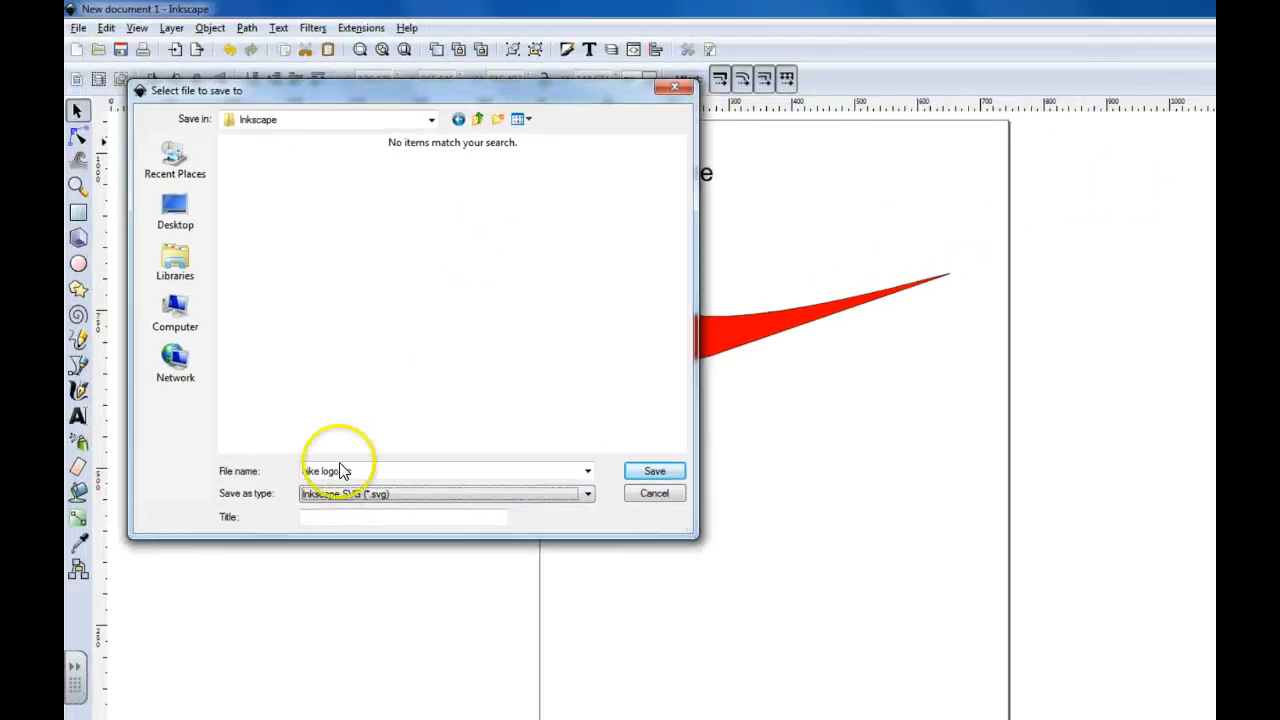
left_click(636, 470)
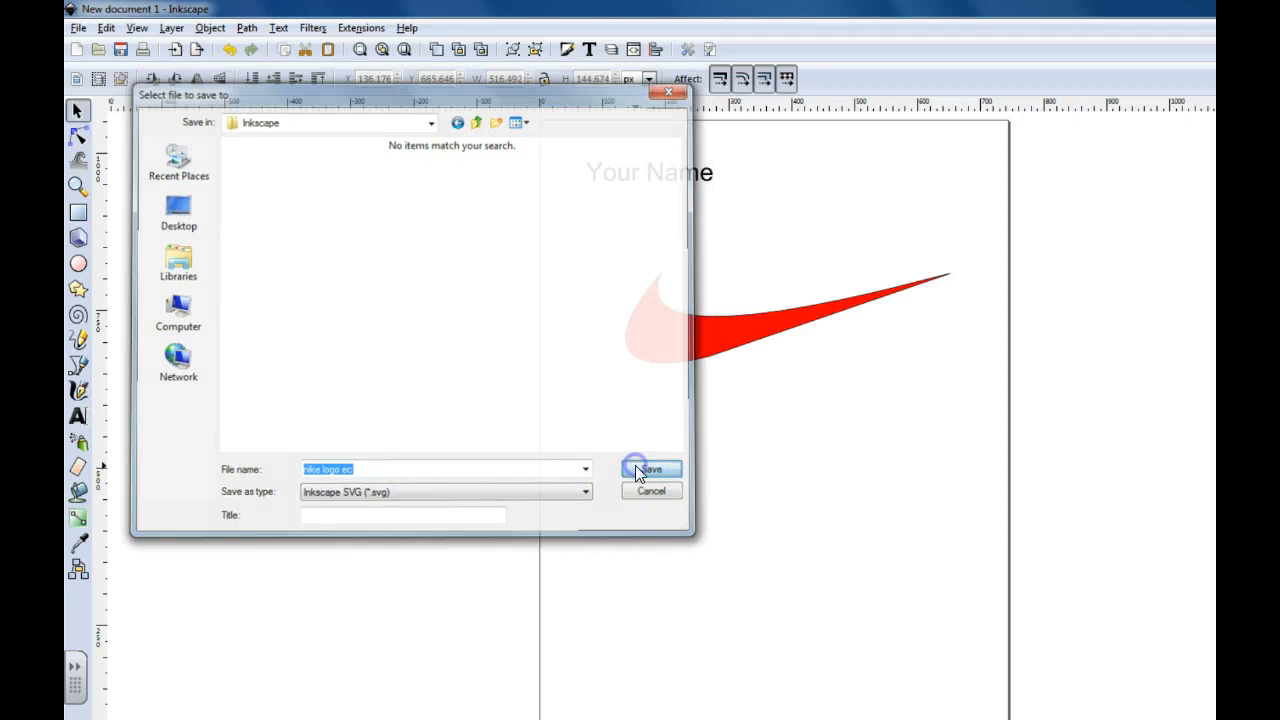